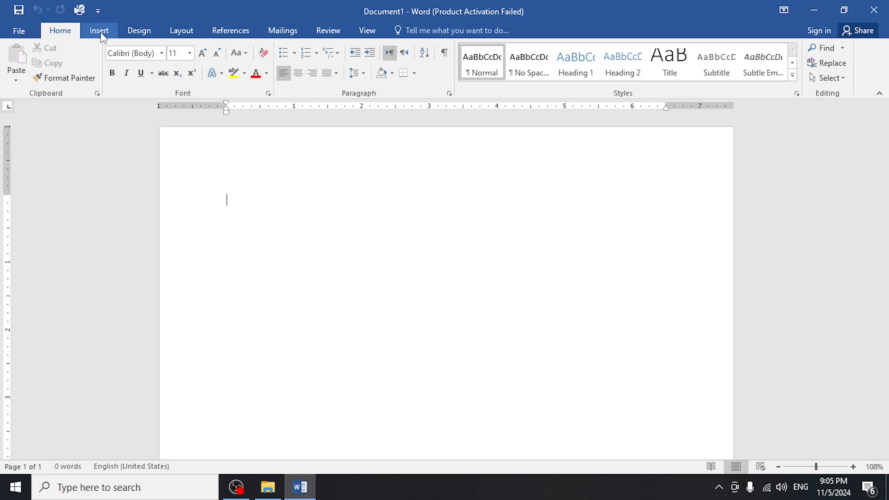
Insert a table with ten columns and eight rows in the blank document.
{"action": "left_click", "coordinate": [99, 31]}
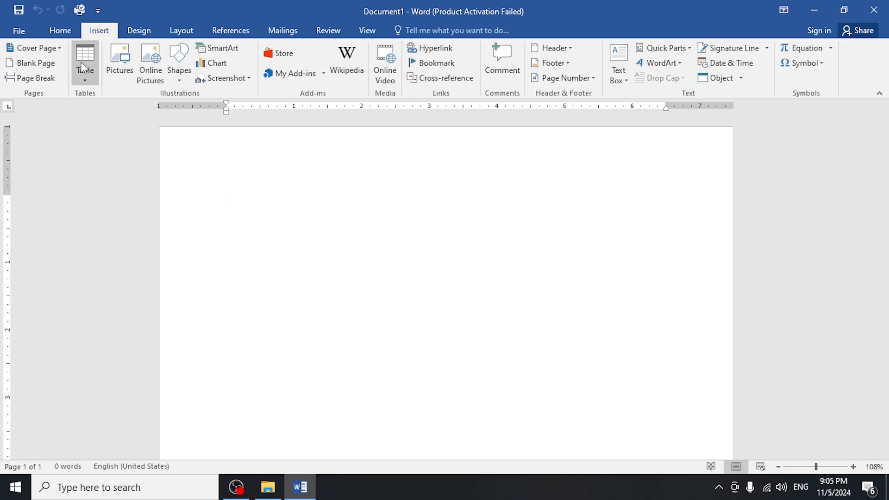
{"action": "left_click", "coordinate": [94, 68]}
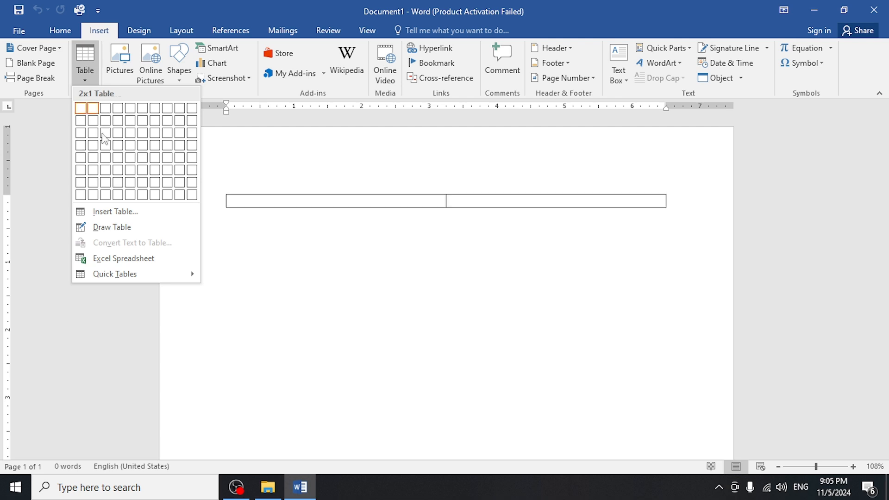
{"action": "left_click", "coordinate": [190, 195]}
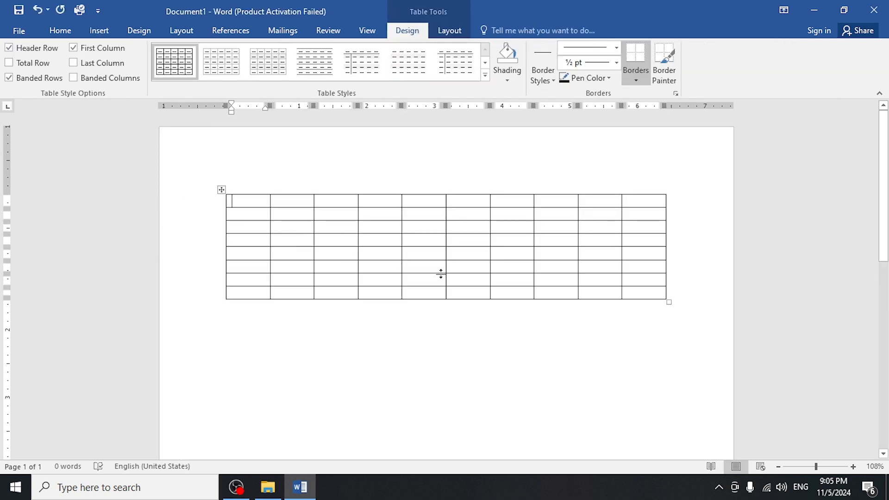
Remove the entire ten-column table from the page.
{"action": "left_click", "coordinate": [227, 185]}
{"action": "key", "text": "ctrl+a"}
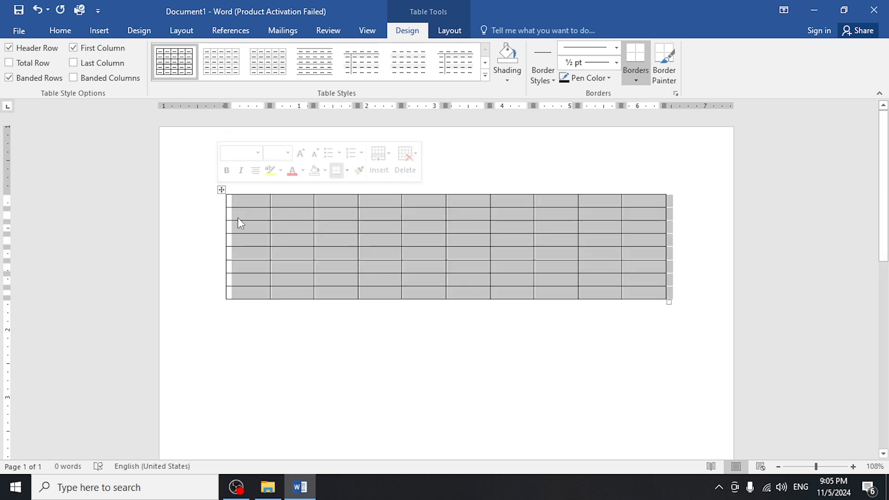
{"action": "key", "text": "Delete"}
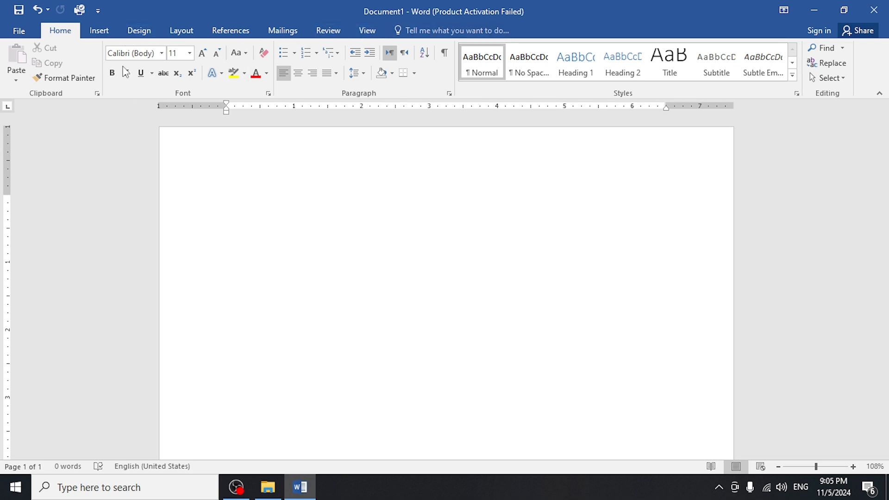
Insert a table with eight columns and two rows at the start of the document.
{"action": "left_click", "coordinate": [99, 30]}
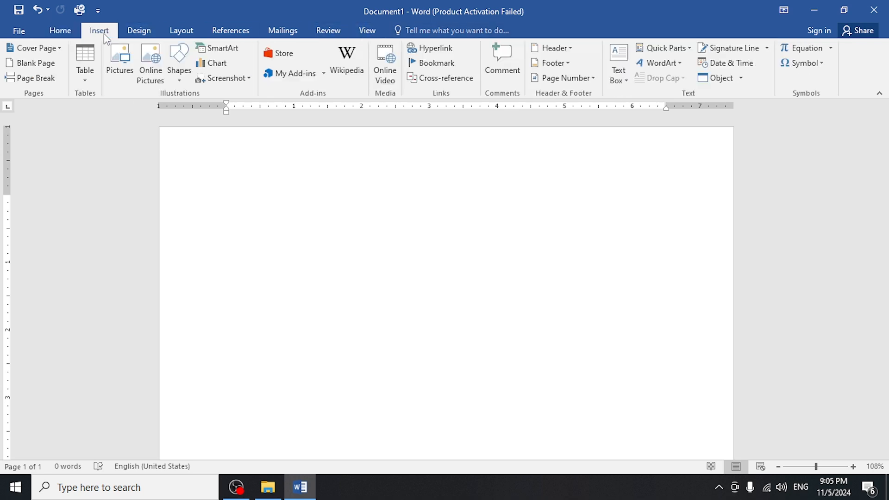
{"action": "left_click", "coordinate": [86, 60]}
{"action": "left_click", "coordinate": [176, 133]}
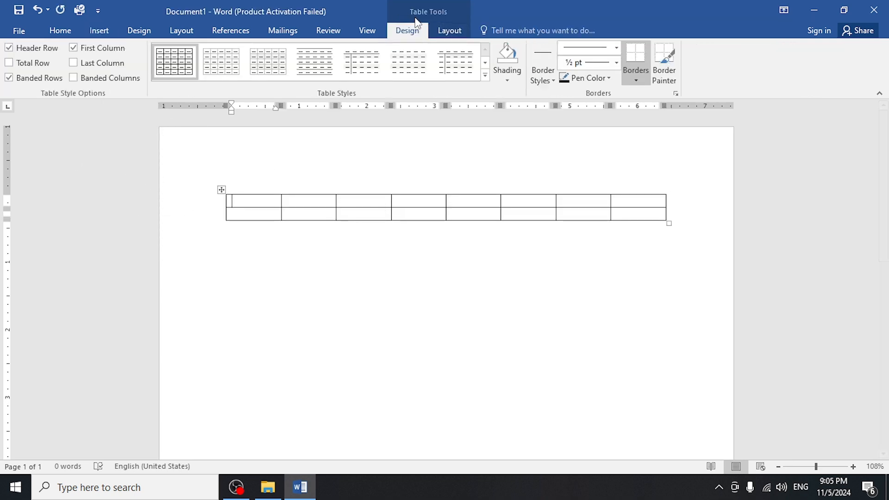
{"action": "left_click", "coordinate": [450, 32]}
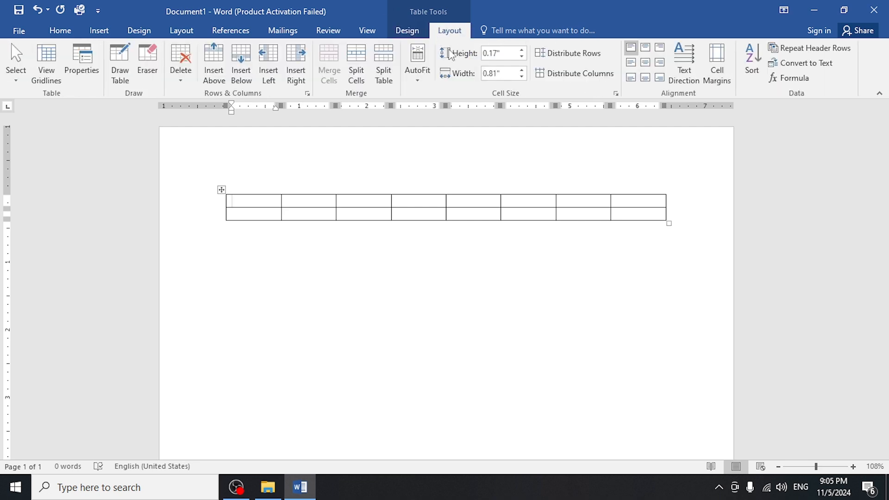
{"action": "left_click", "coordinate": [407, 30]}
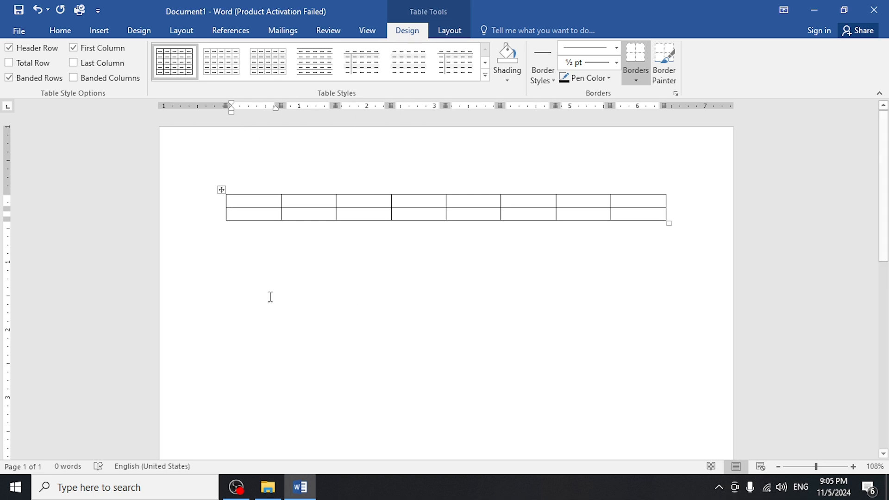
Examine the Plain, Grid and List table styles available for the whole eight-column table.
{"action": "left_click", "coordinate": [221, 190]}
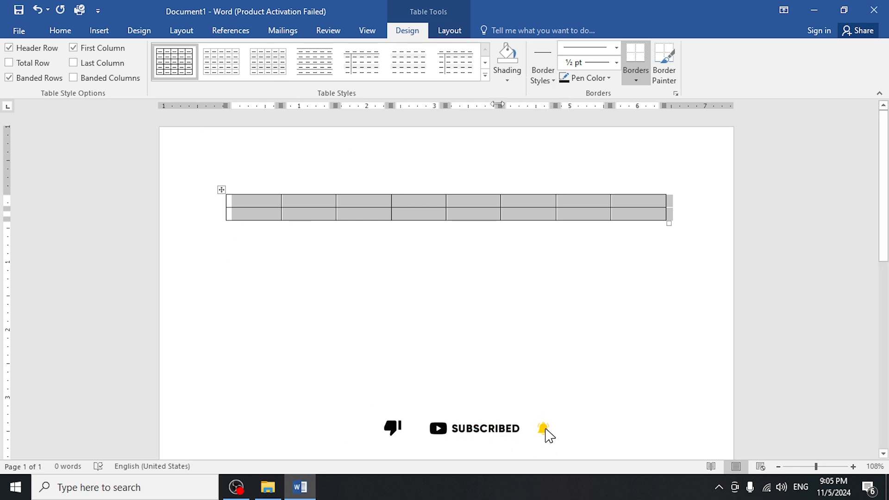
{"action": "left_click", "coordinate": [486, 78]}
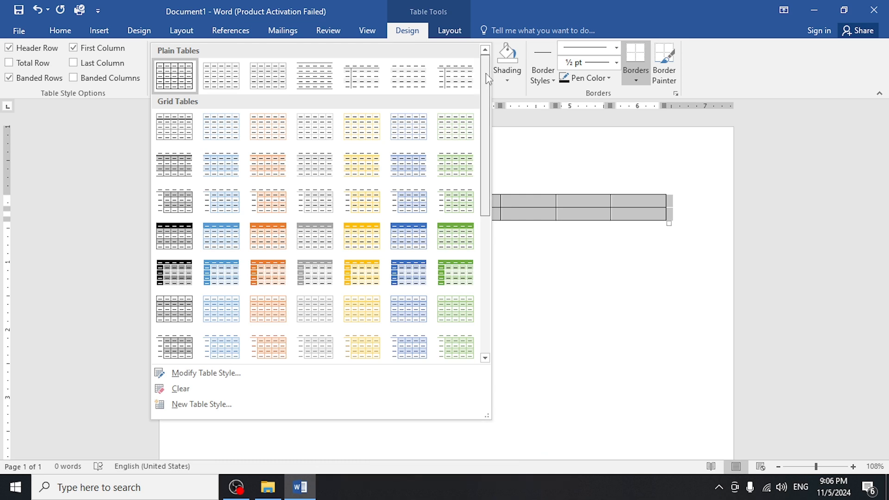
{"action": "left_click_drag", "start_coordinate": [485, 106], "coordinate": [479, 227]}
{"action": "scroll", "coordinate": [473, 286], "scroll_direction": "up", "scroll_amount": 5}
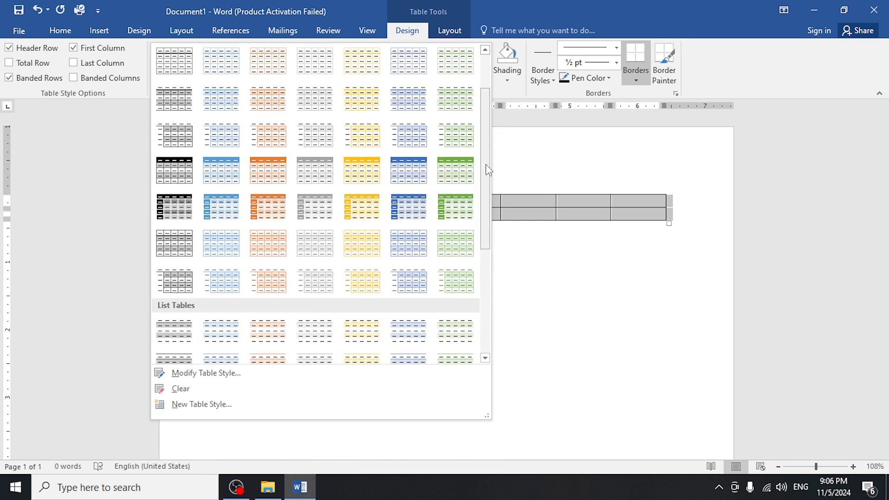
{"action": "left_click_drag", "start_coordinate": [486, 164], "coordinate": [485, 276]}
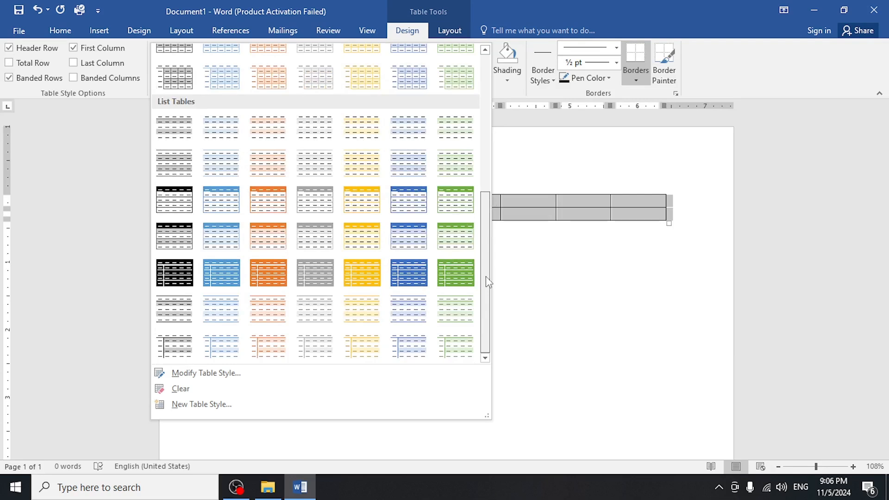
{"action": "left_click", "coordinate": [465, 218]}
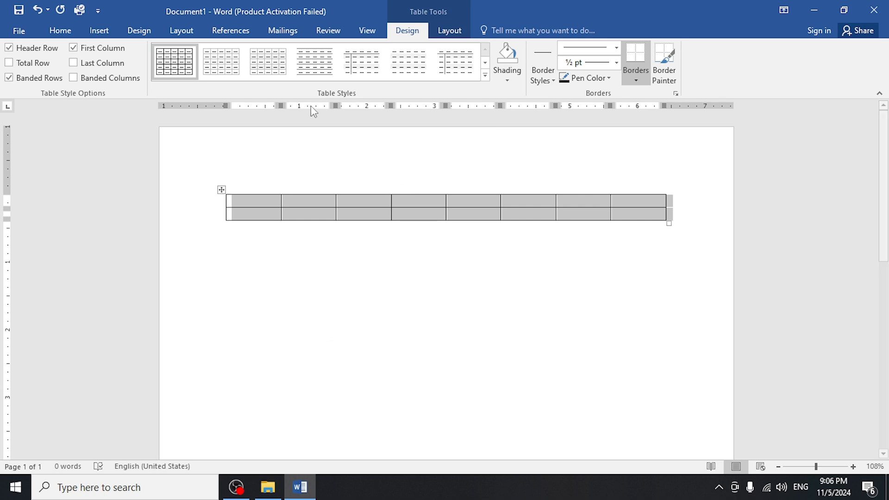
Apply the last Plain Tables style to the whole eight-column table.
{"action": "left_click", "coordinate": [486, 63]}
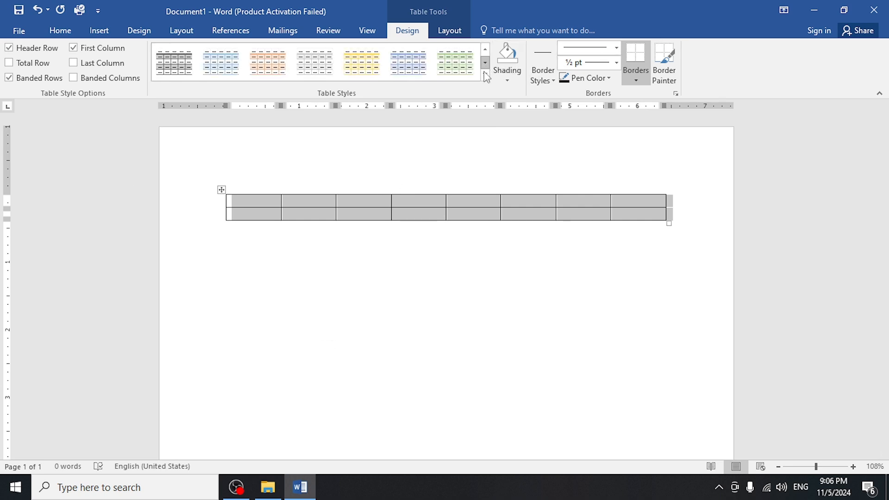
{"action": "left_click", "coordinate": [485, 76]}
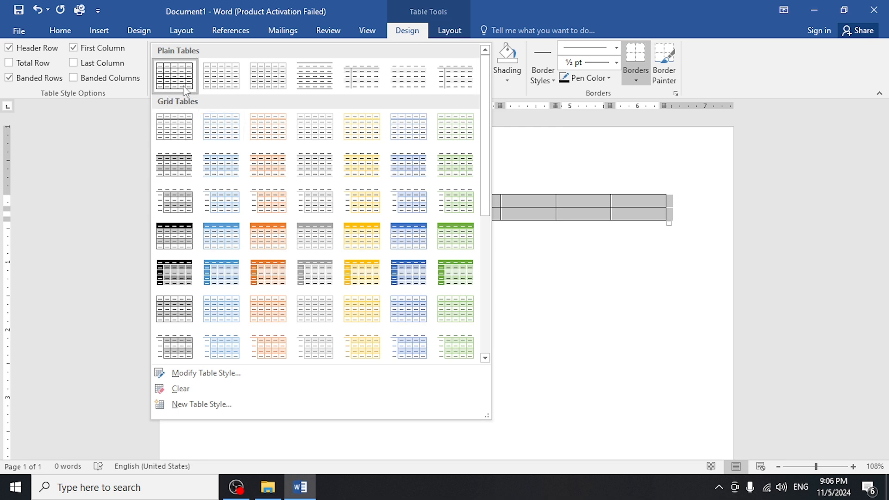
{"action": "left_click", "coordinate": [455, 75]}
{"action": "left_click", "coordinate": [346, 277]}
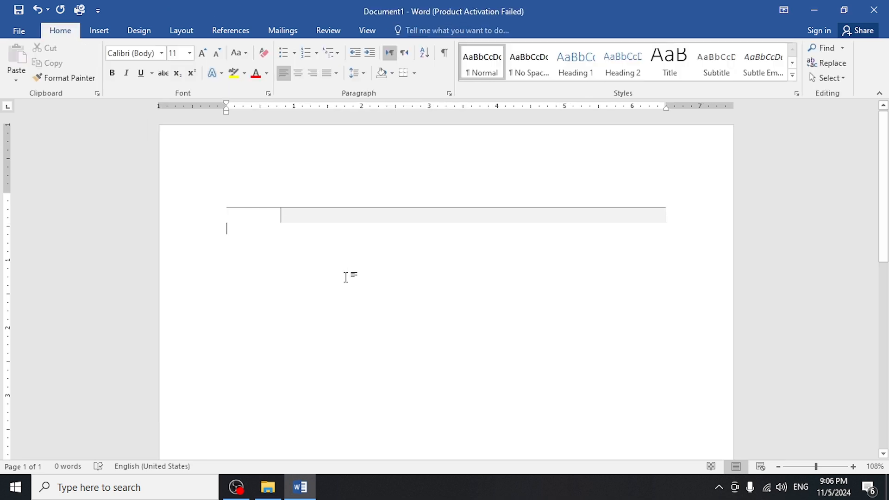
Try two other plain styles on the whole table and return it to the basic black grid style.
{"action": "left_click", "coordinate": [390, 220]}
{"action": "left_click", "coordinate": [223, 188]}
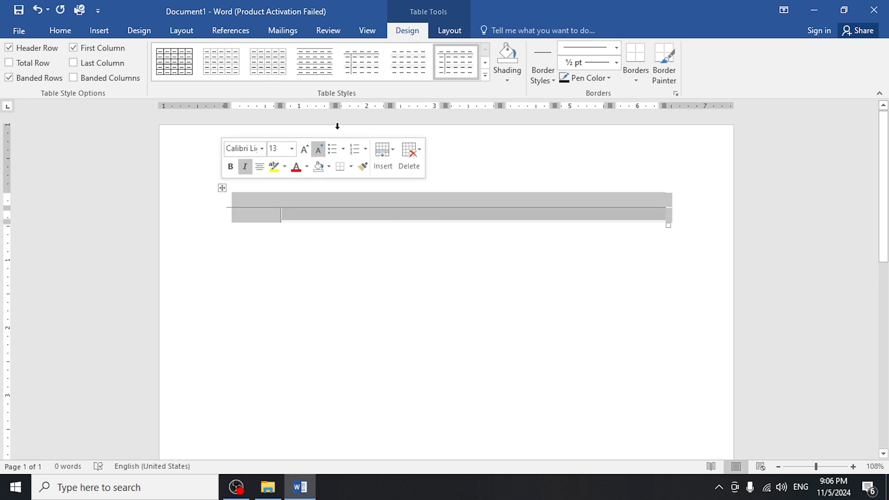
{"action": "left_click", "coordinate": [362, 65]}
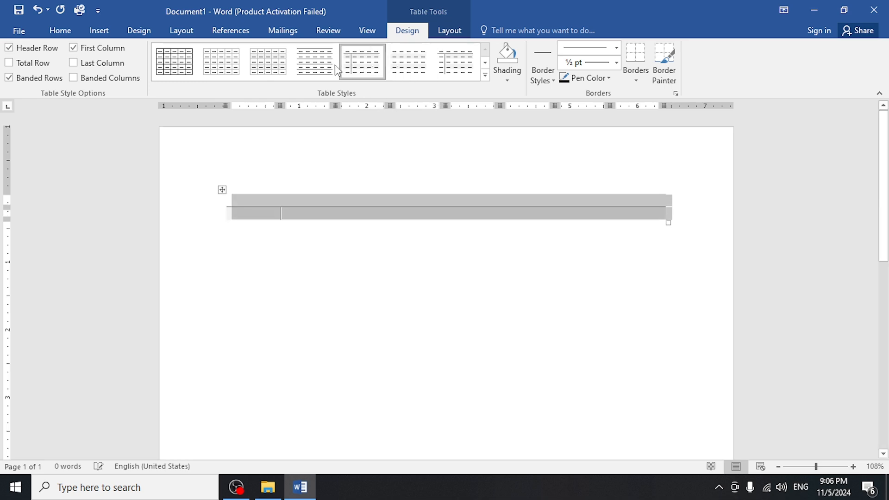
{"action": "left_click", "coordinate": [312, 69]}
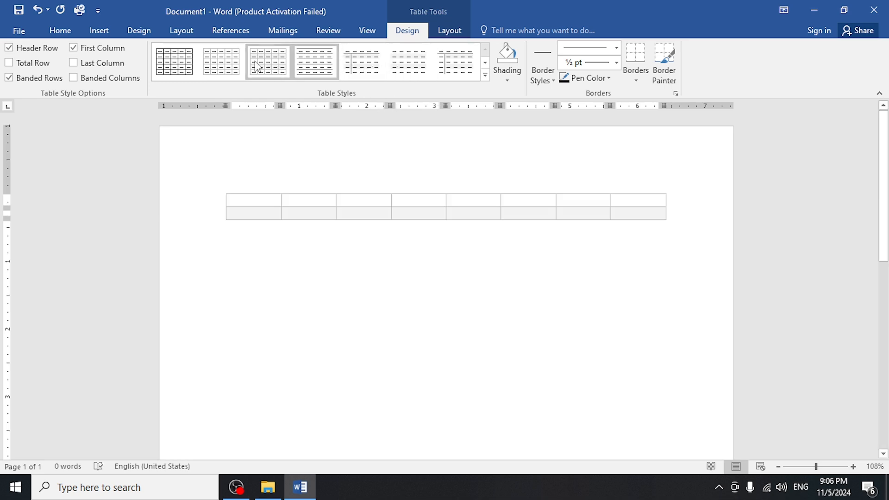
{"action": "left_click", "coordinate": [164, 65]}
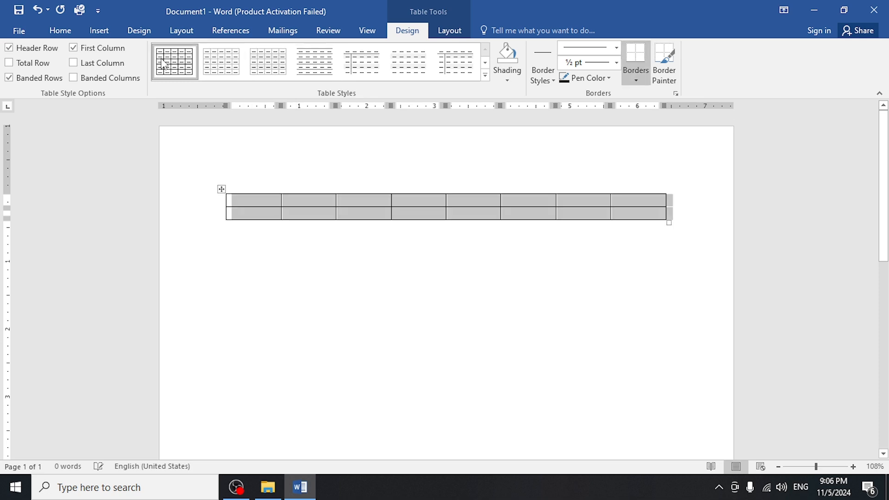
Apply the gold Grid Tables style with solid header row and first column to the eight-column table.
{"action": "left_click", "coordinate": [484, 75]}
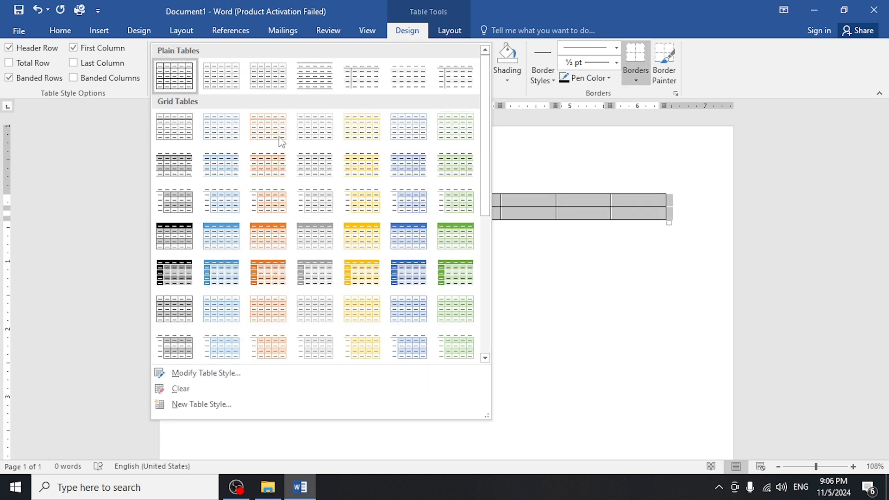
{"action": "left_click_drag", "start_coordinate": [486, 148], "coordinate": [487, 190]}
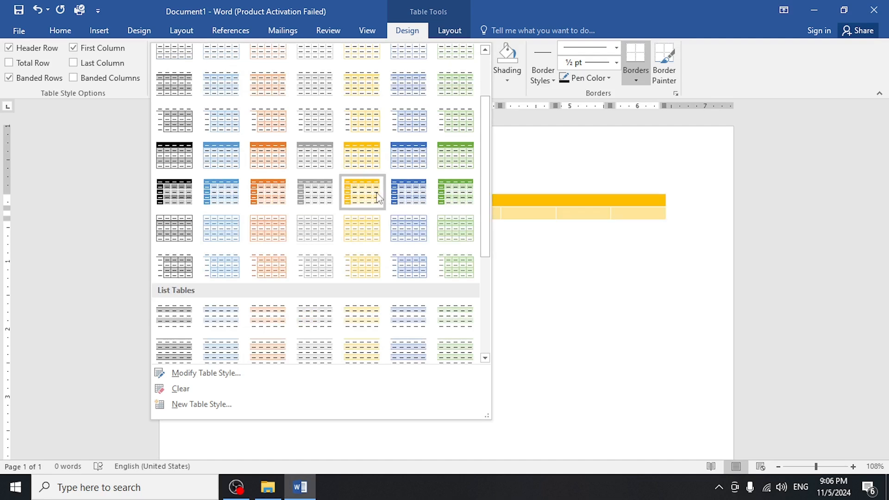
{"action": "left_click", "coordinate": [363, 189]}
{"action": "left_click", "coordinate": [297, 231]}
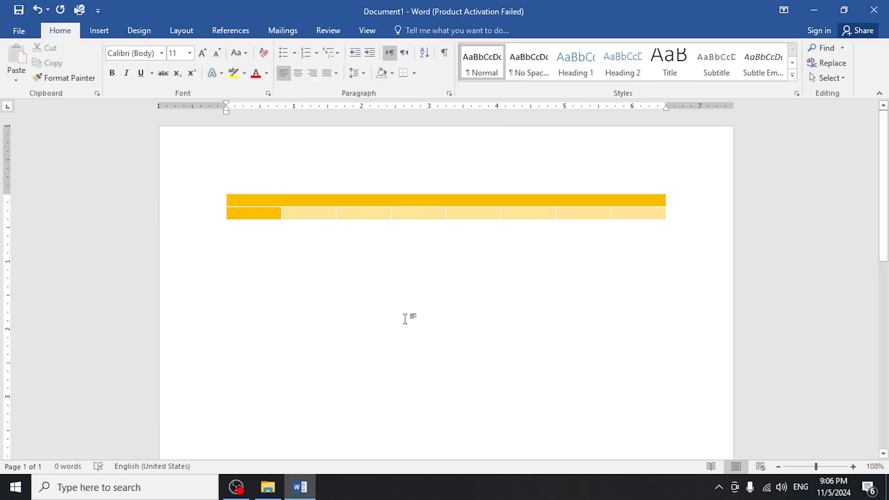
Insert a five-column, three-row table below the gold one and give it the black Grid Tables style with solid header row and first column.
{"action": "left_click", "coordinate": [218, 253]}
{"action": "left_click", "coordinate": [247, 269]}
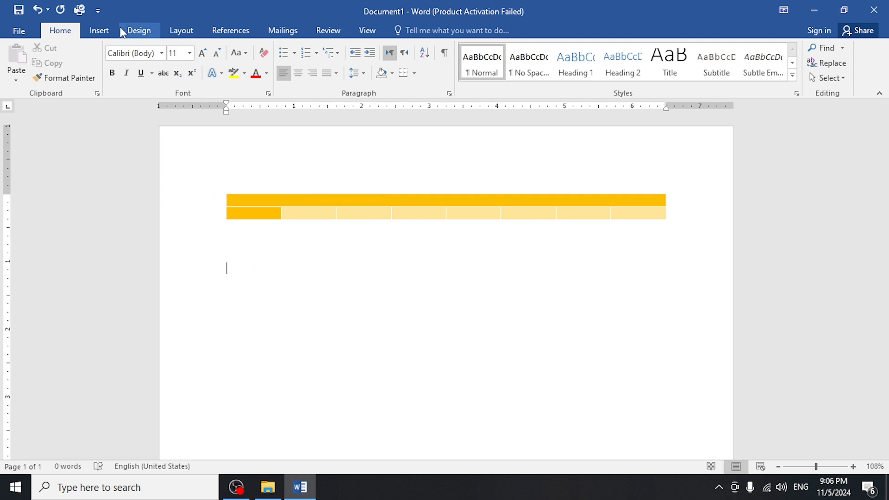
{"action": "left_click", "coordinate": [100, 30]}
{"action": "left_click", "coordinate": [85, 62]}
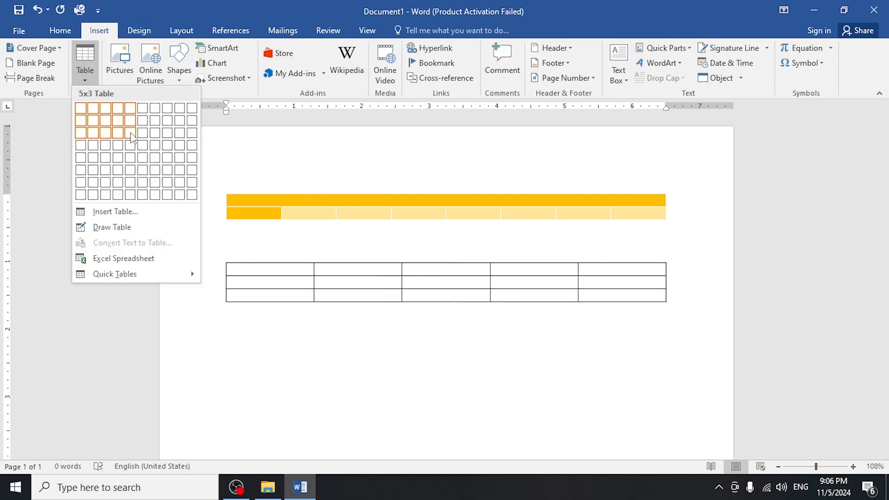
{"action": "left_click", "coordinate": [132, 137]}
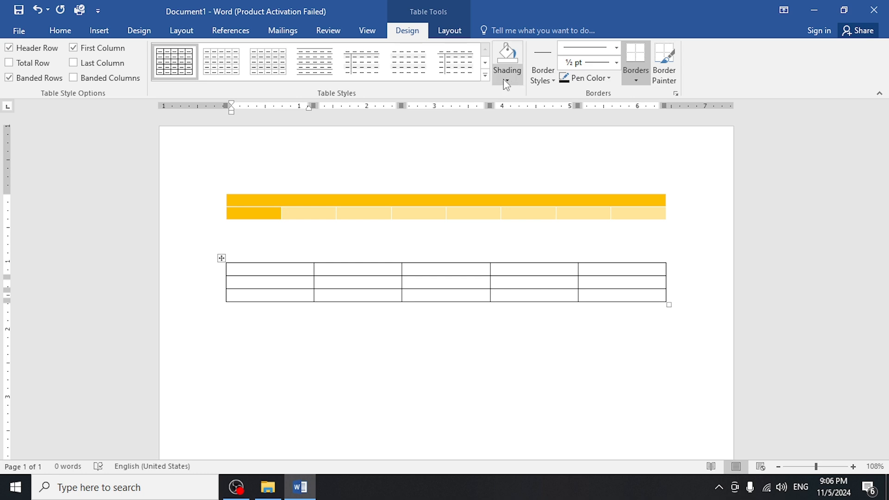
{"action": "left_click", "coordinate": [485, 75]}
{"action": "left_click", "coordinate": [174, 271]}
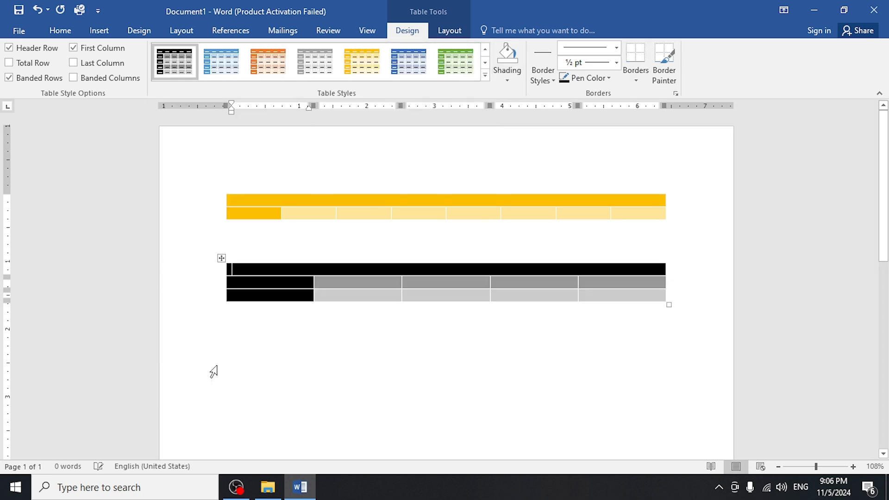
Insert a four-column, six-row table below the black one and give it the light green banded Grid Tables style.
{"action": "left_click", "coordinate": [298, 348]}
{"action": "key", "text": "ctrl+z"}
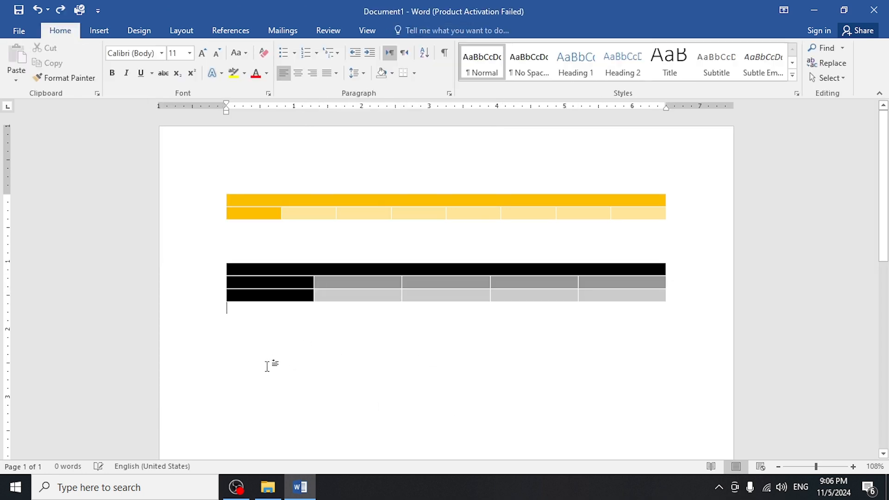
{"action": "left_click", "coordinate": [99, 31]}
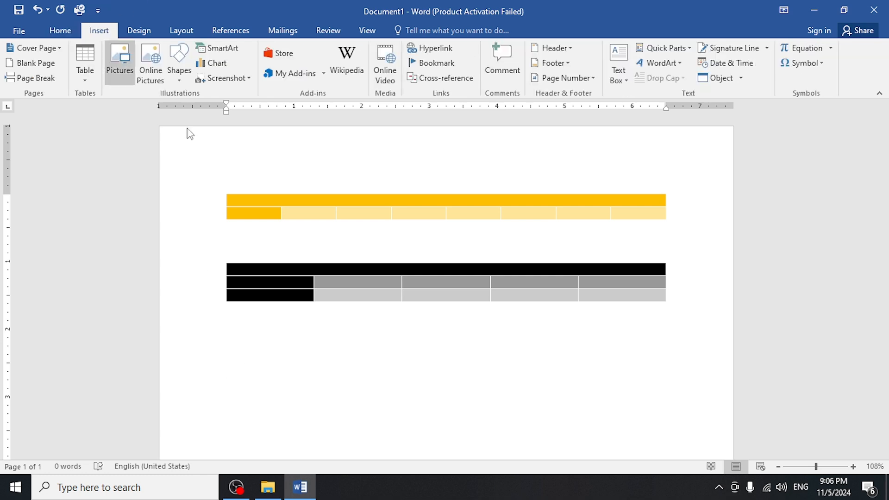
{"action": "left_click", "coordinate": [88, 64]}
{"action": "left_click", "coordinate": [118, 170]}
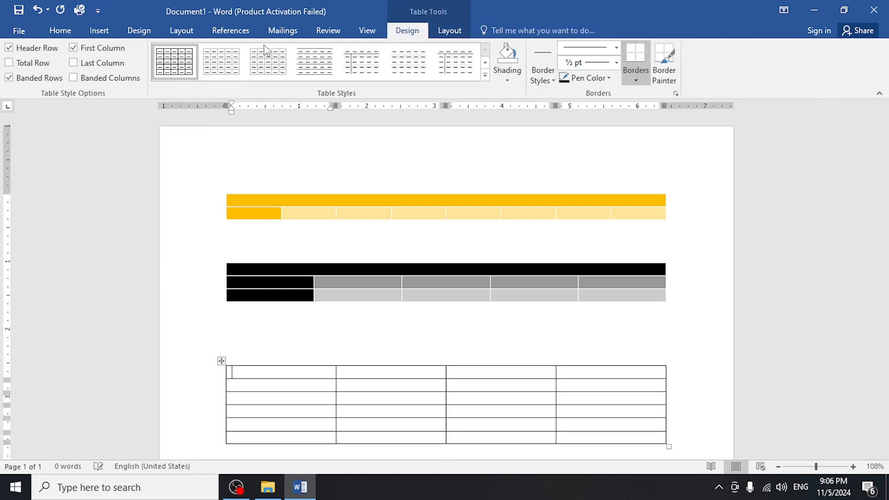
{"action": "left_click", "coordinate": [485, 75]}
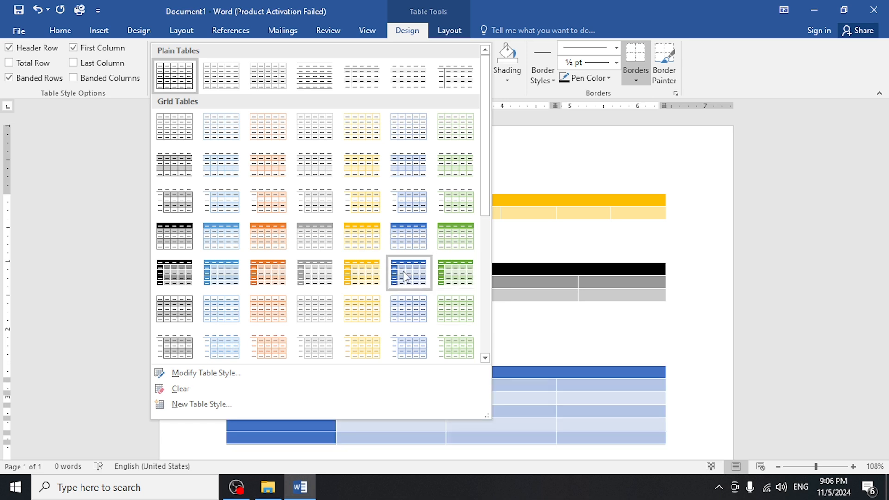
{"action": "left_click", "coordinate": [455, 310]}
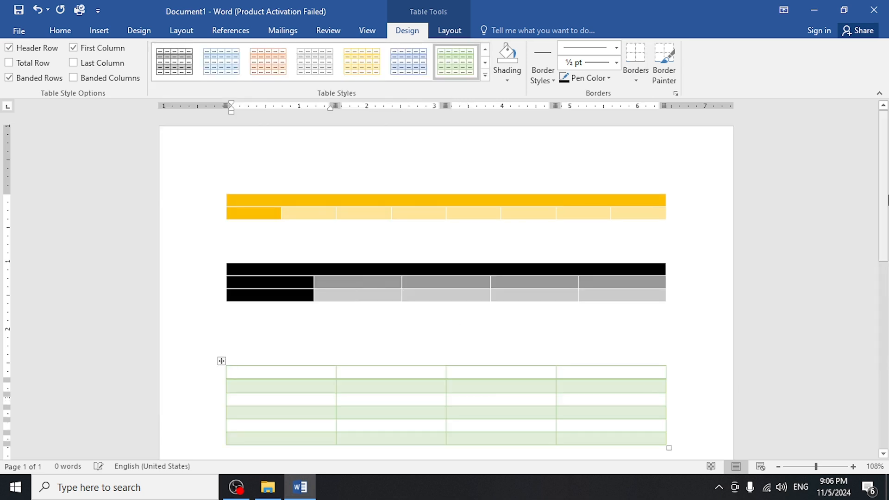
Insert an eight-column, two-row table below the light green table.
{"action": "mouse_move", "coordinate": [885, 180]}
{"action": "left_mouse_down"}
{"action": "mouse_move", "coordinate": [883, 273]}
{"action": "mouse_move", "coordinate": [875, 168]}
{"action": "left_mouse_up"}
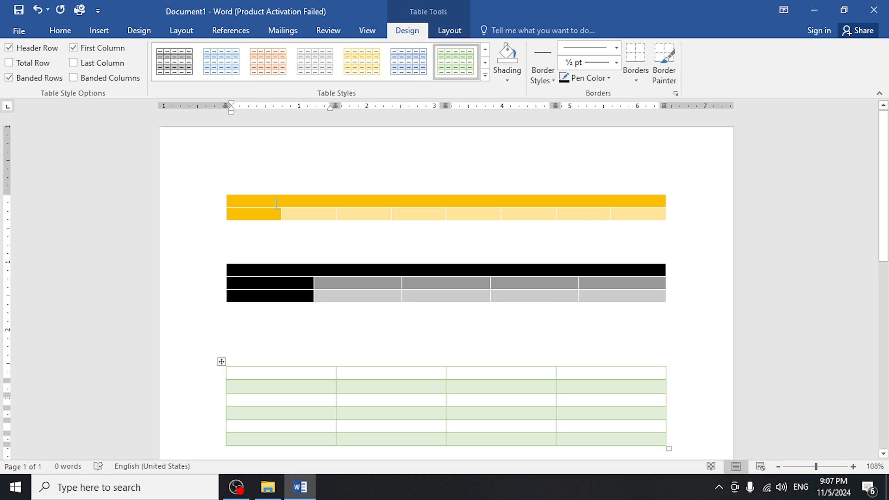
{"action": "left_click_drag", "start_coordinate": [277, 204], "coordinate": [510, 232]}
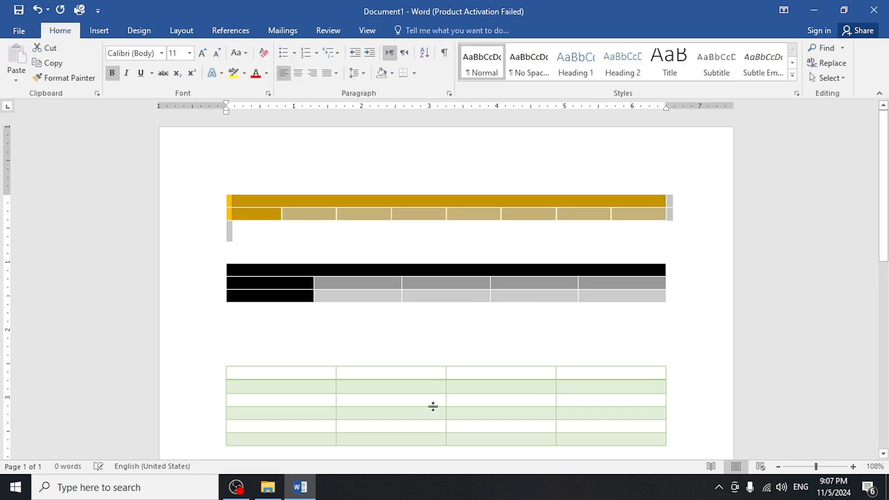
{"action": "left_click_drag", "start_coordinate": [883, 183], "coordinate": [868, 315]}
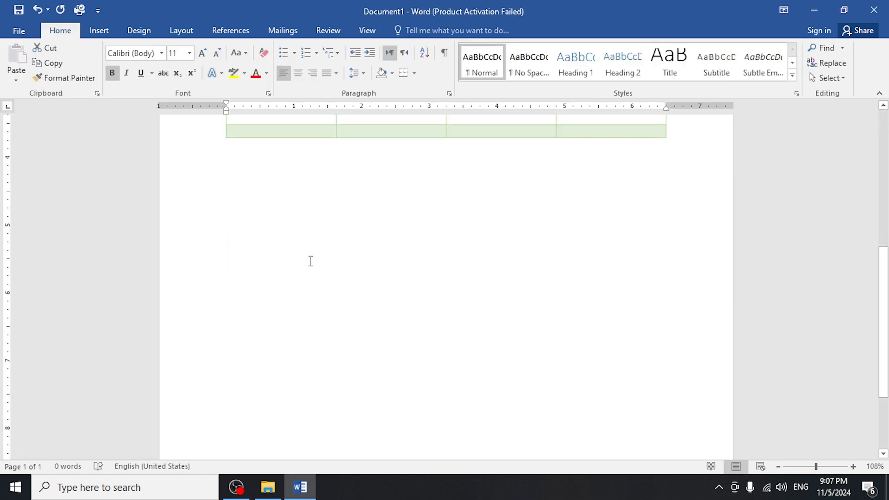
{"action": "left_click", "coordinate": [248, 208]}
{"action": "left_click", "coordinate": [100, 30]}
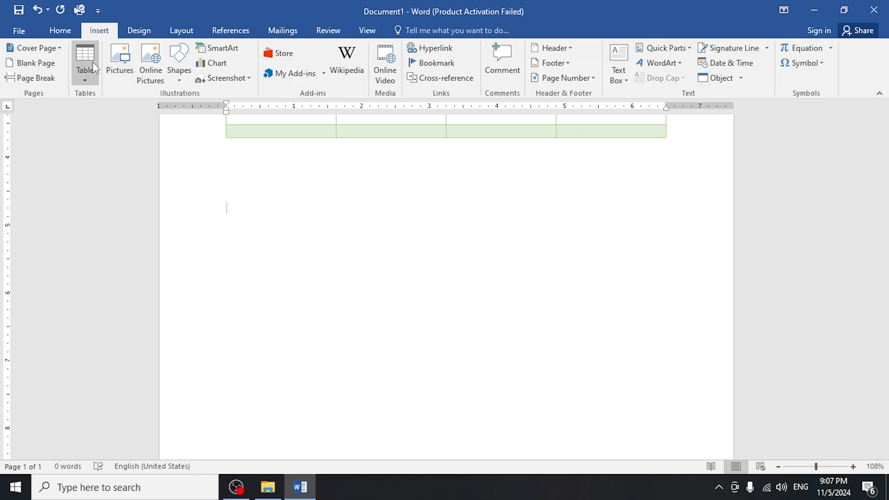
{"action": "left_click", "coordinate": [93, 62]}
{"action": "left_click", "coordinate": [167, 119]}
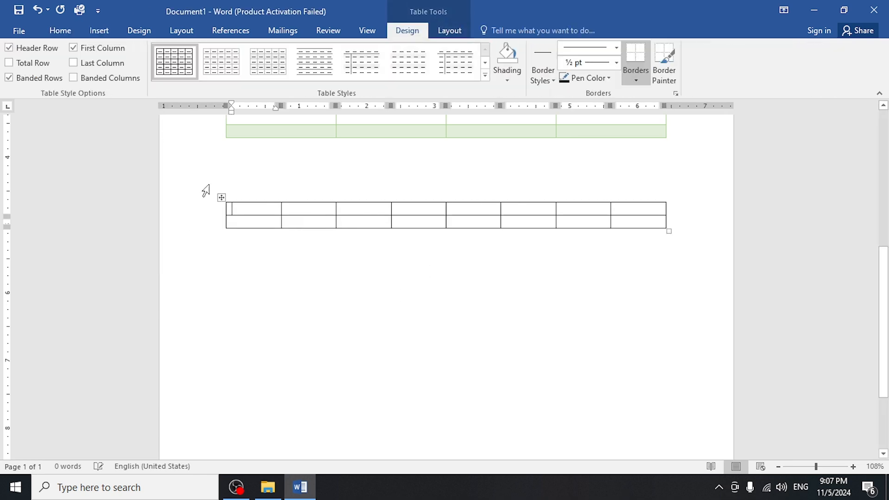
Shade the first two cells of the new table's first row dark orange.
{"action": "left_click_drag", "start_coordinate": [384, 210], "coordinate": [292, 205]}
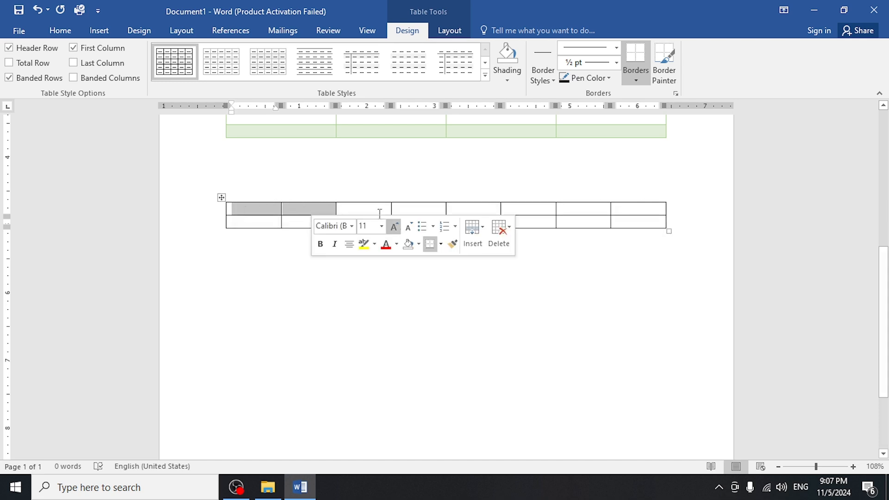
{"action": "left_click_drag", "start_coordinate": [374, 209], "coordinate": [428, 210]}
{"action": "left_click_drag", "start_coordinate": [483, 209], "coordinate": [527, 209]}
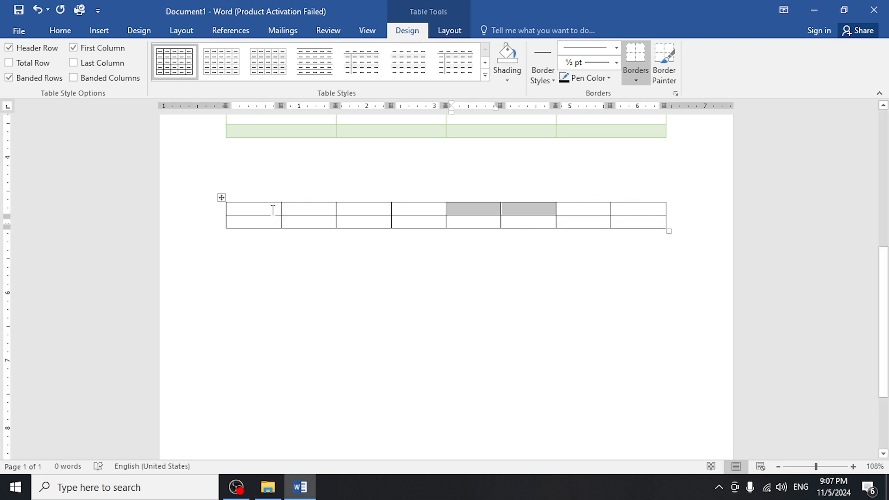
{"action": "left_click_drag", "start_coordinate": [270, 209], "coordinate": [314, 206]}
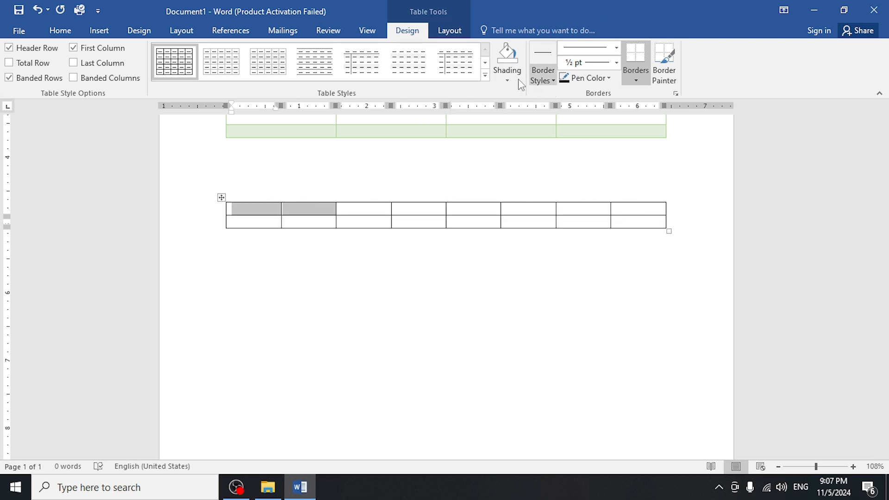
{"action": "left_click", "coordinate": [506, 81]}
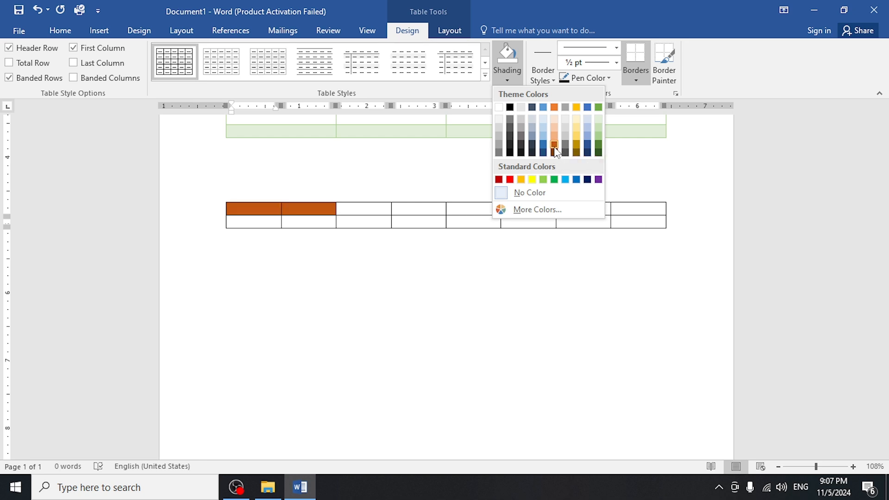
{"action": "left_click", "coordinate": [554, 145]}
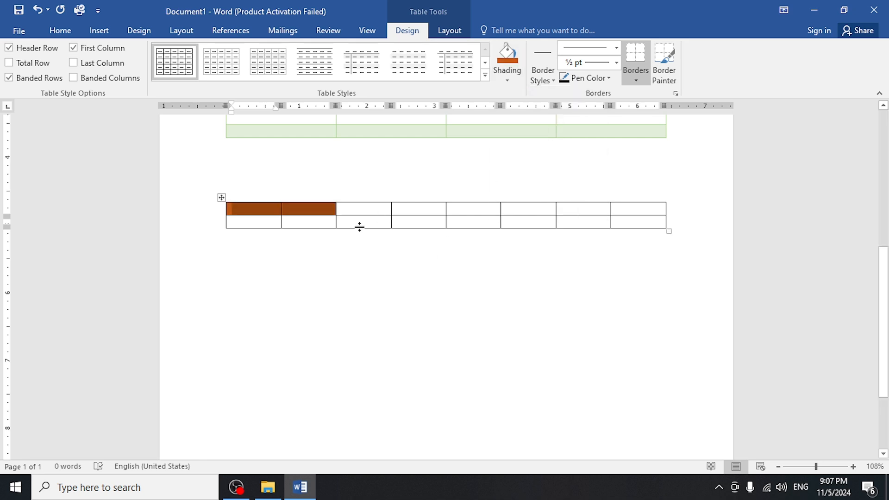
Shade the table's third column yellow and the first two cells of its second row dark red.
{"action": "left_click_drag", "start_coordinate": [355, 219], "coordinate": [355, 208]}
{"action": "left_click", "coordinate": [507, 74]}
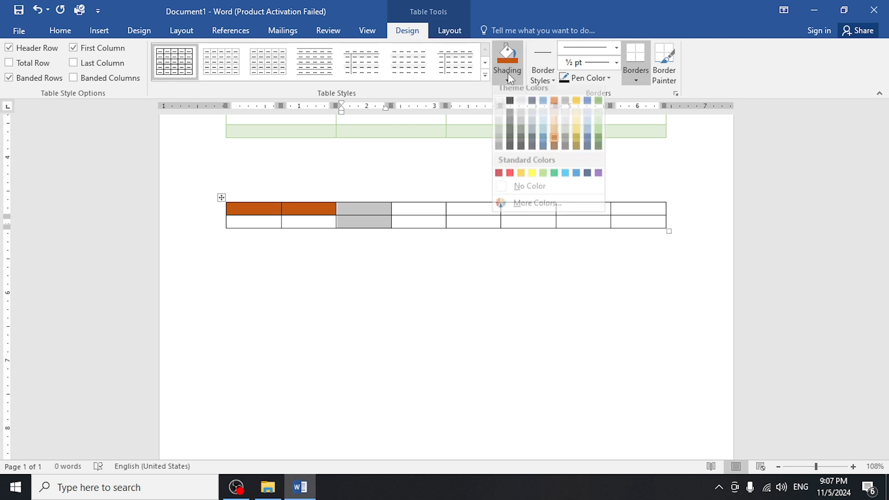
{"action": "left_click", "coordinate": [532, 180]}
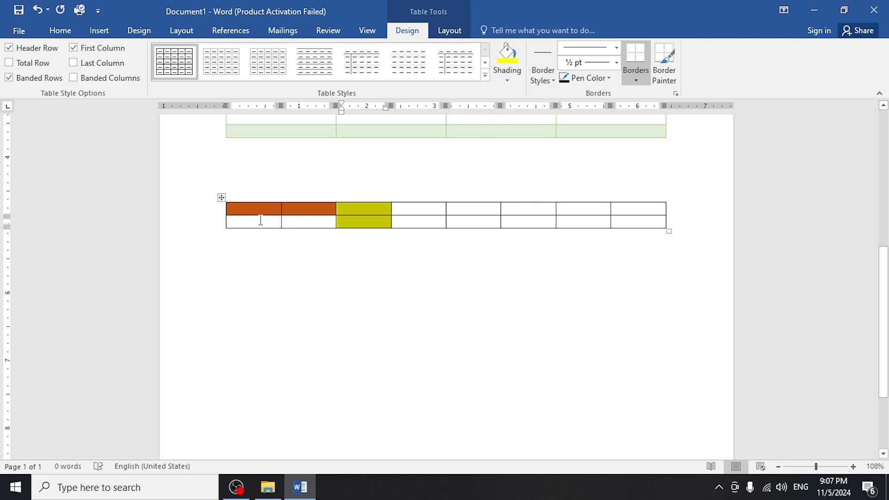
{"action": "left_click_drag", "start_coordinate": [260, 220], "coordinate": [315, 222]}
{"action": "left_click", "coordinate": [507, 74]}
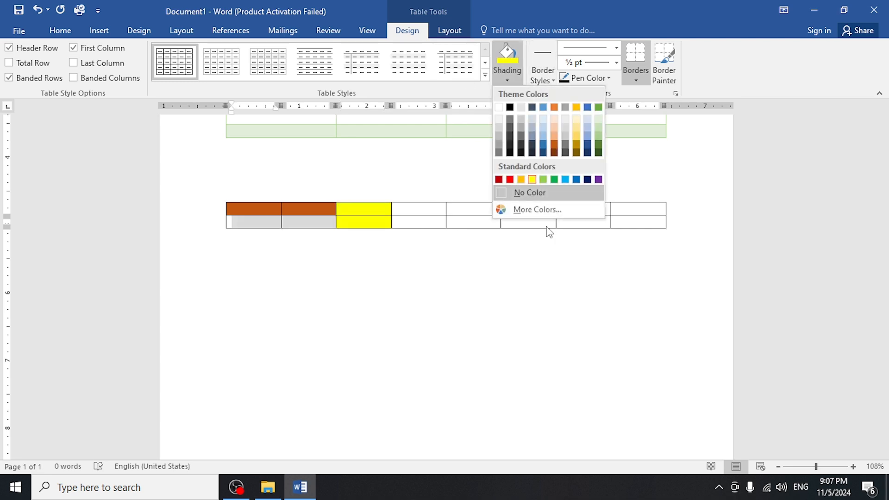
{"action": "left_click", "coordinate": [499, 179]}
Shade the fourth to sixth columns dark red and recolor the fifth column blue.
{"action": "left_click_drag", "start_coordinate": [419, 199], "coordinate": [528, 214]}
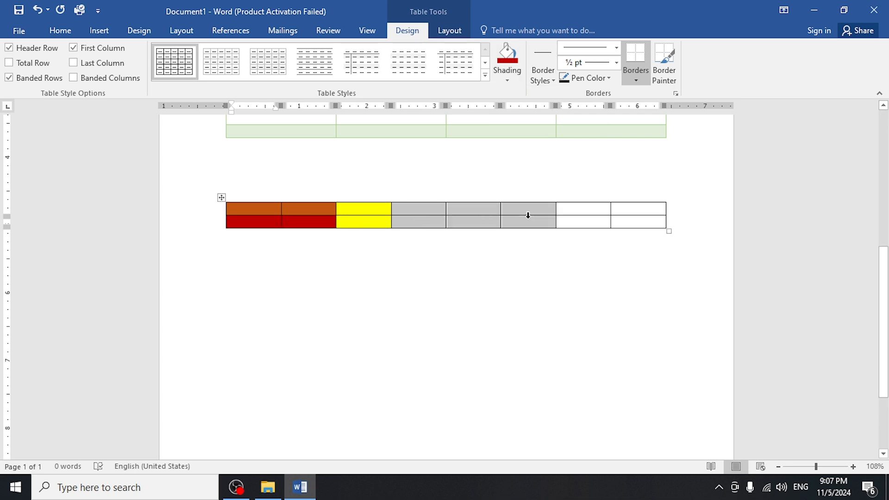
{"action": "left_click", "coordinate": [507, 57]}
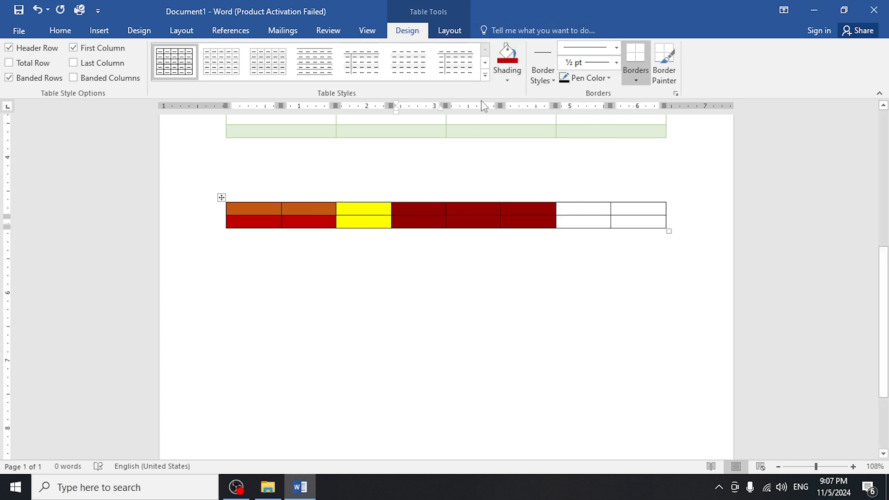
{"action": "left_click_drag", "start_coordinate": [477, 212], "coordinate": [465, 251]}
{"action": "left_click", "coordinate": [472, 218]}
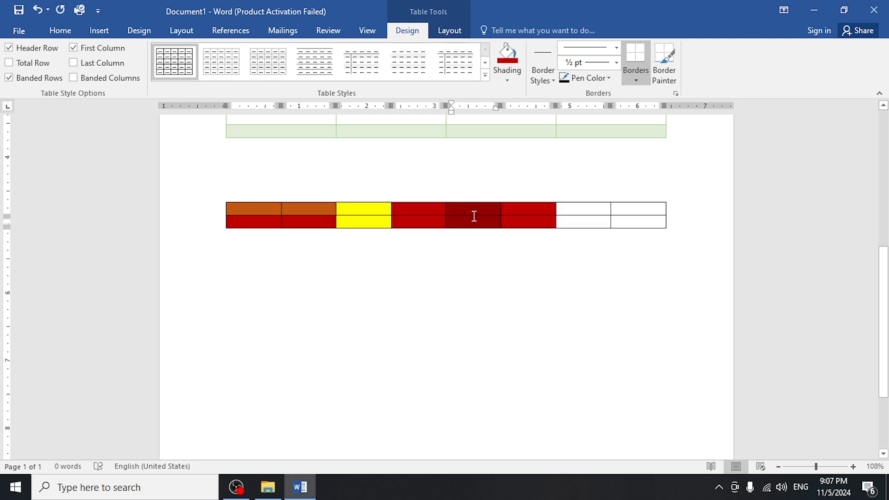
{"action": "left_click", "coordinate": [507, 80]}
{"action": "left_click", "coordinate": [576, 180]}
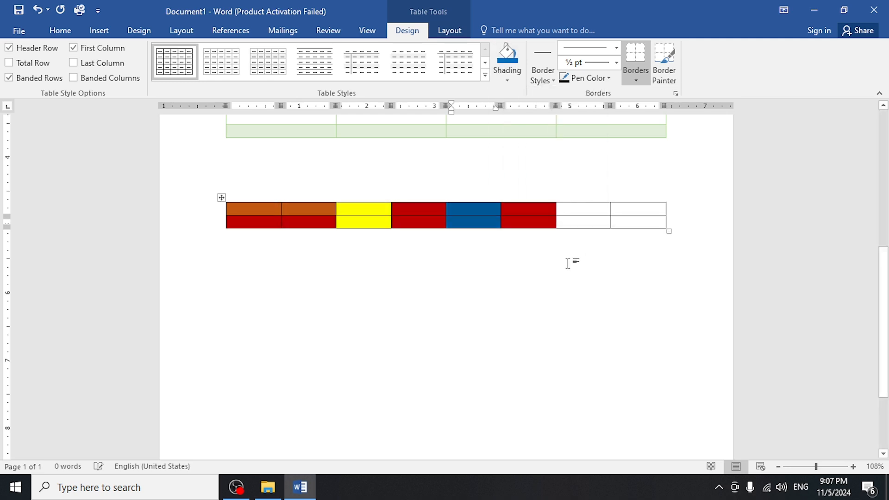
{"action": "left_click", "coordinate": [570, 260]}
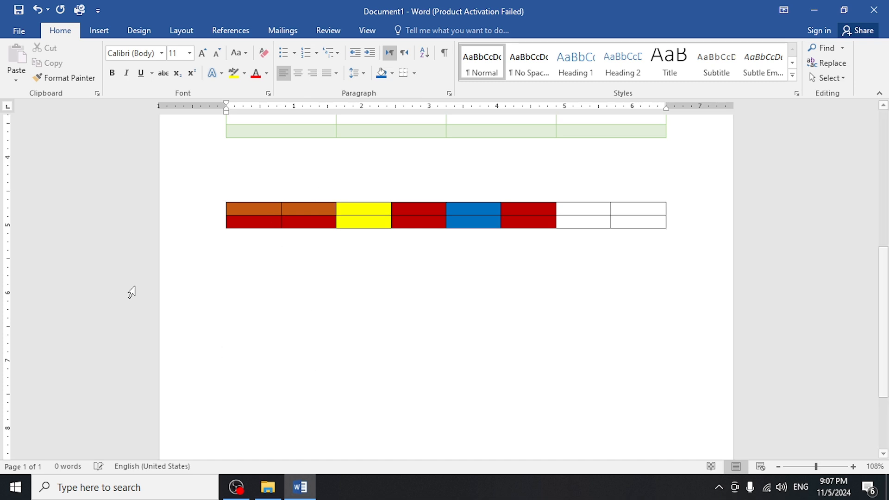
Preview the Grid Tables and List Tables styles on the whole multicoloured table.
{"action": "left_click", "coordinate": [221, 198]}
{"action": "left_click", "coordinate": [447, 30]}
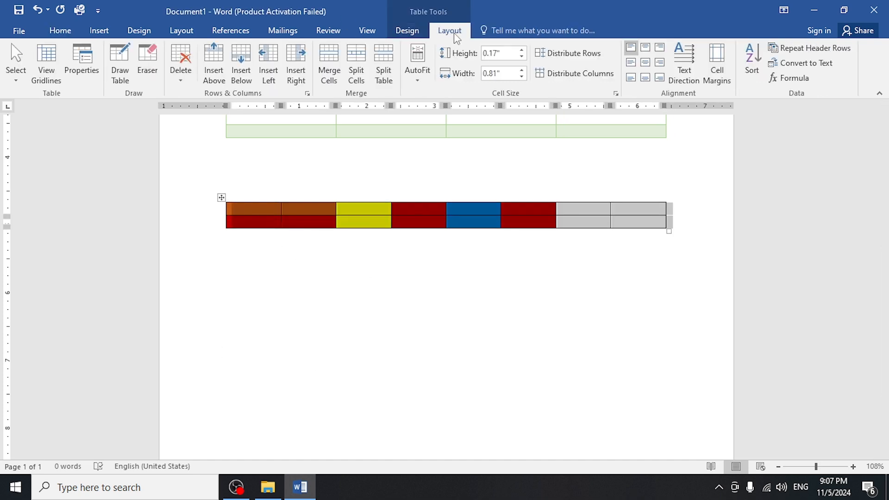
{"action": "left_click", "coordinate": [407, 30]}
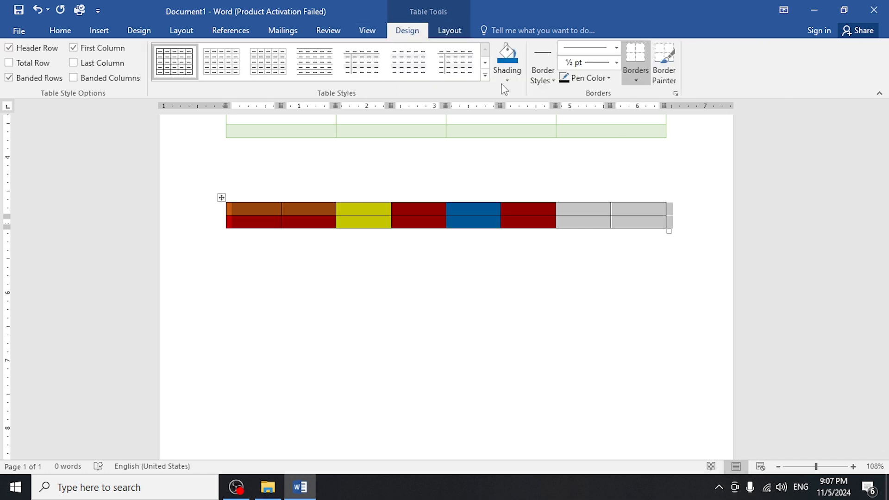
{"action": "left_click", "coordinate": [485, 76]}
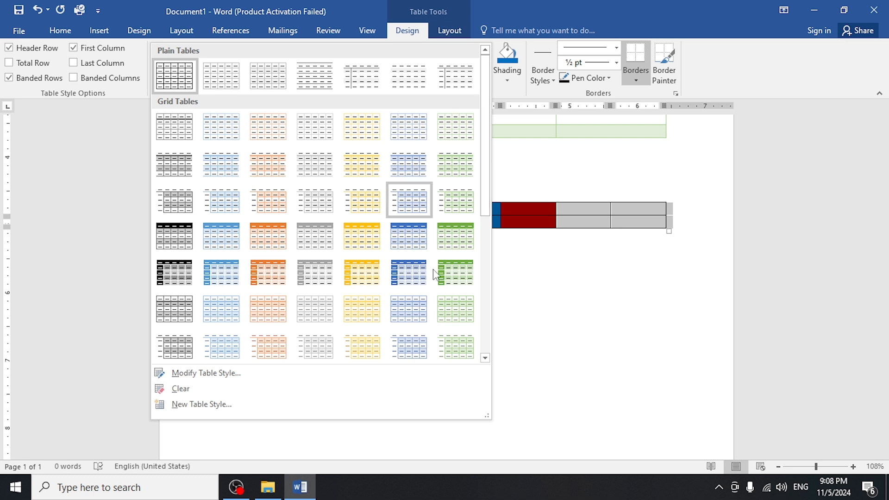
{"action": "scroll", "coordinate": [484, 248], "scroll_direction": "down", "scroll_amount": 3}
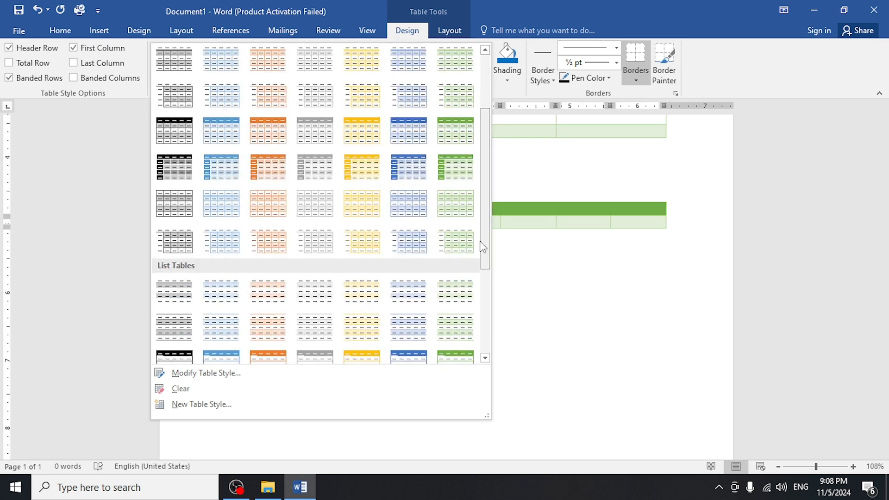
{"action": "left_click", "coordinate": [578, 223]}
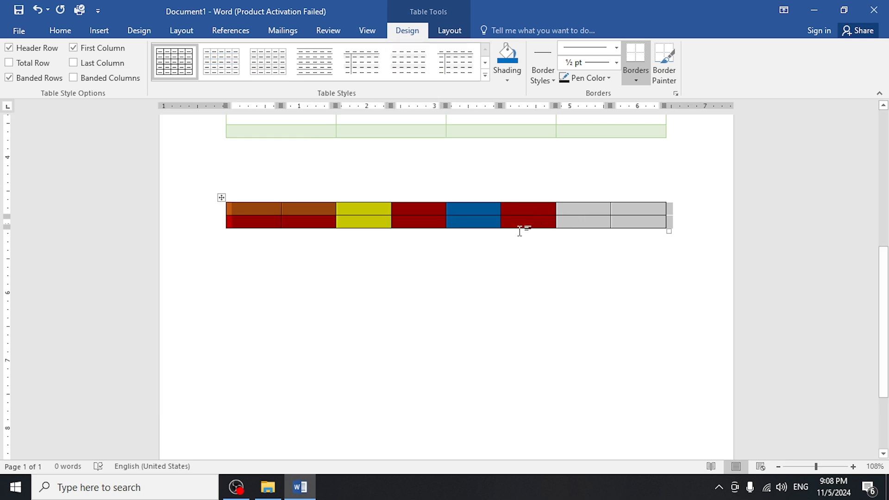
Insert a three-column, seven-row table below the multicoloured table.
{"action": "left_click", "coordinate": [202, 300]}
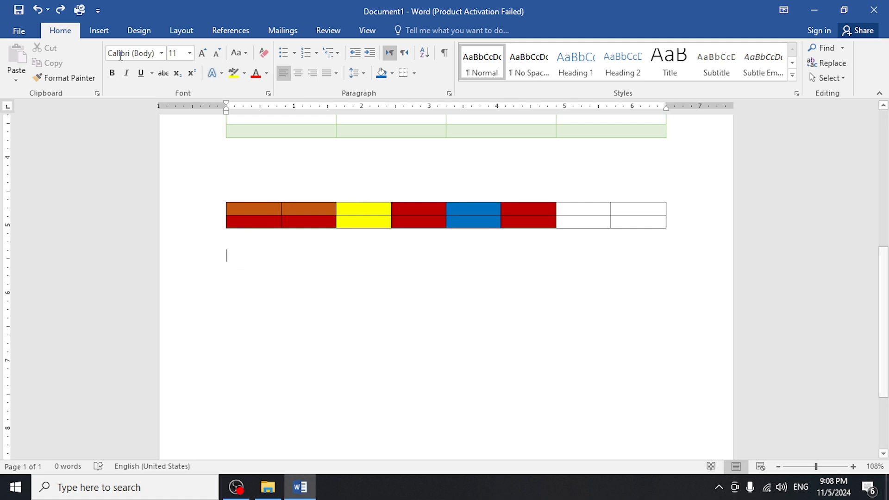
{"action": "left_click", "coordinate": [99, 30]}
{"action": "left_click", "coordinate": [85, 70]}
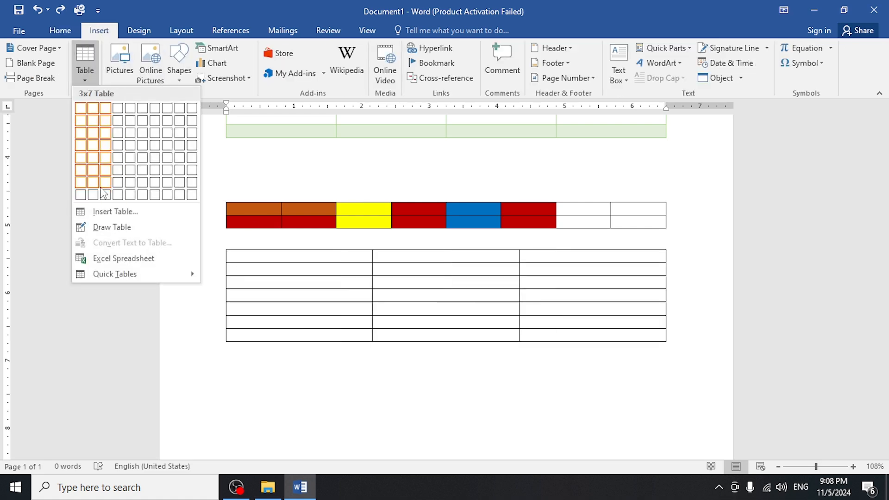
{"action": "left_click", "coordinate": [106, 192]}
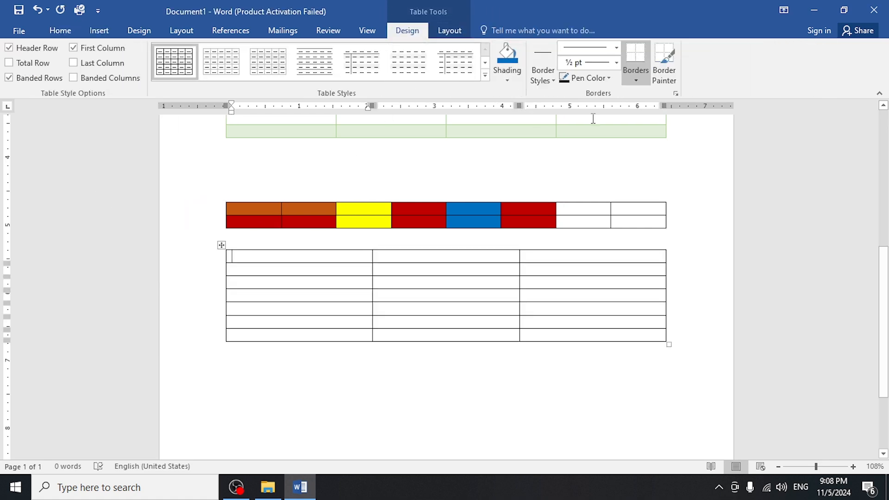
Remove the bottom border of the new table's first cell and the left border of the second row's middle cell.
{"action": "left_click", "coordinate": [634, 80]}
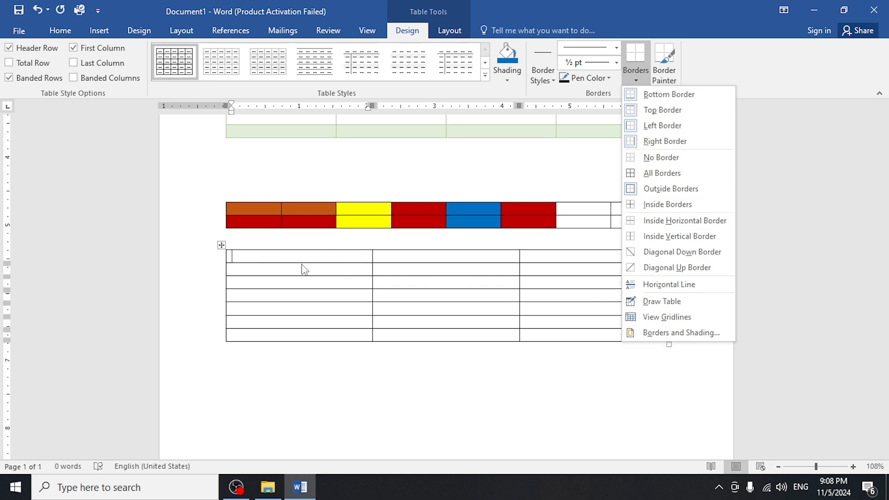
{"action": "left_click", "coordinate": [704, 95]}
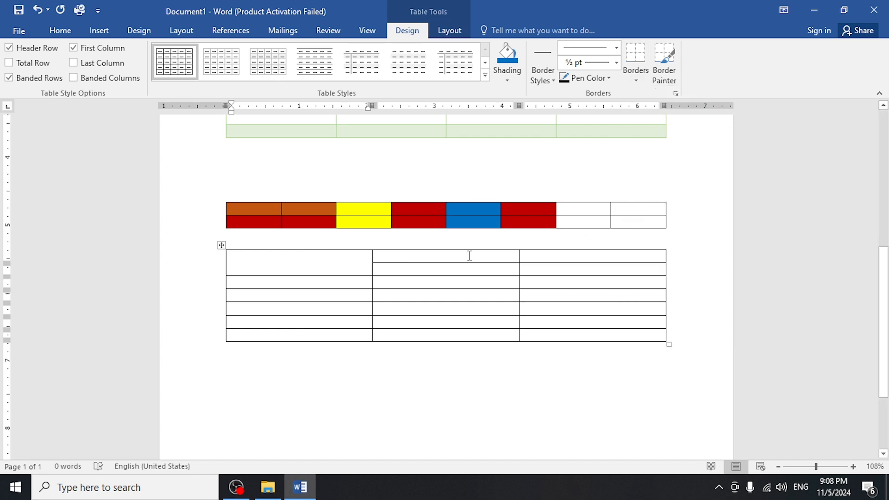
{"action": "left_click", "coordinate": [647, 83]}
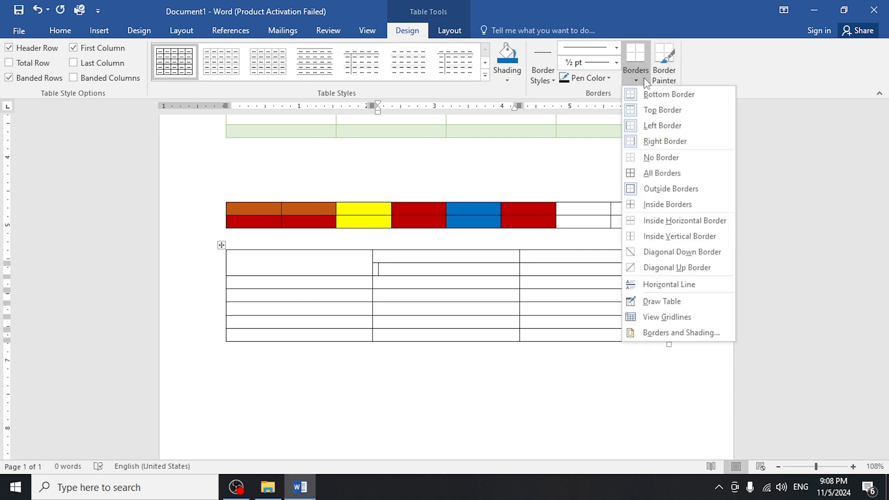
{"action": "left_click", "coordinate": [647, 131]}
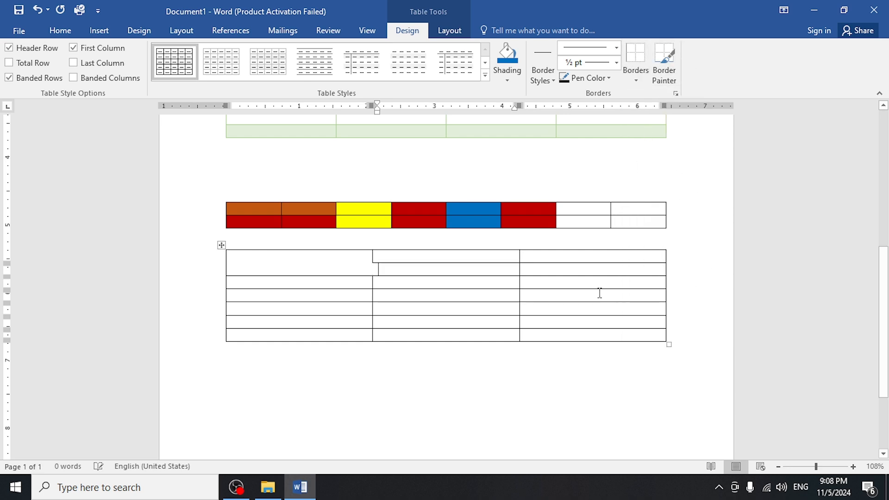
Remove the top border of the last cell in the table's third row.
{"action": "left_click", "coordinate": [557, 289]}
{"action": "left_click", "coordinate": [637, 81]}
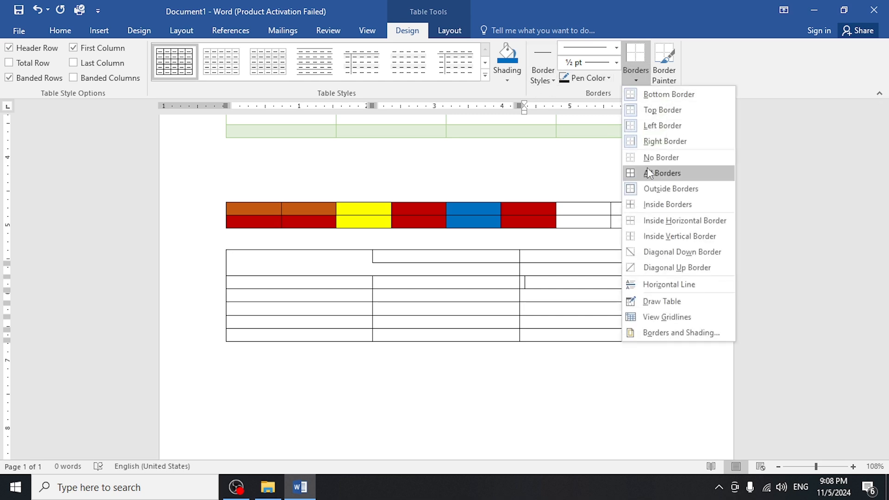
{"action": "left_click", "coordinate": [653, 110]}
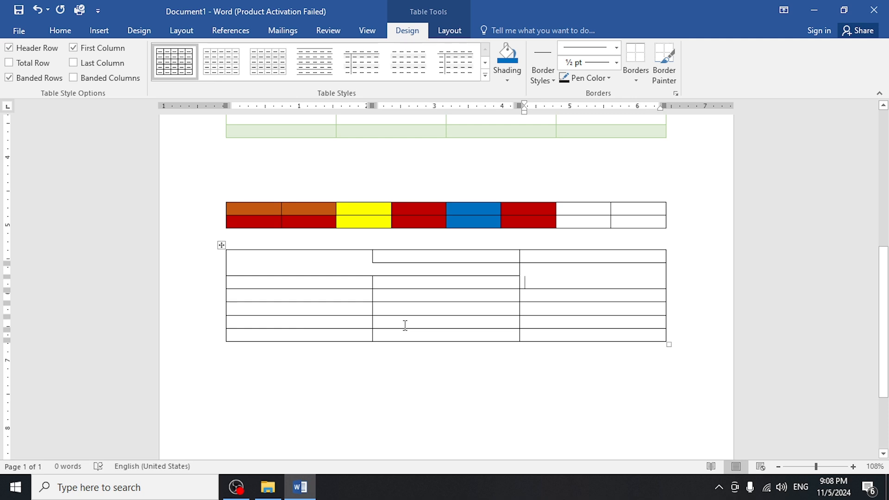
{"action": "left_click", "coordinate": [317, 262]}
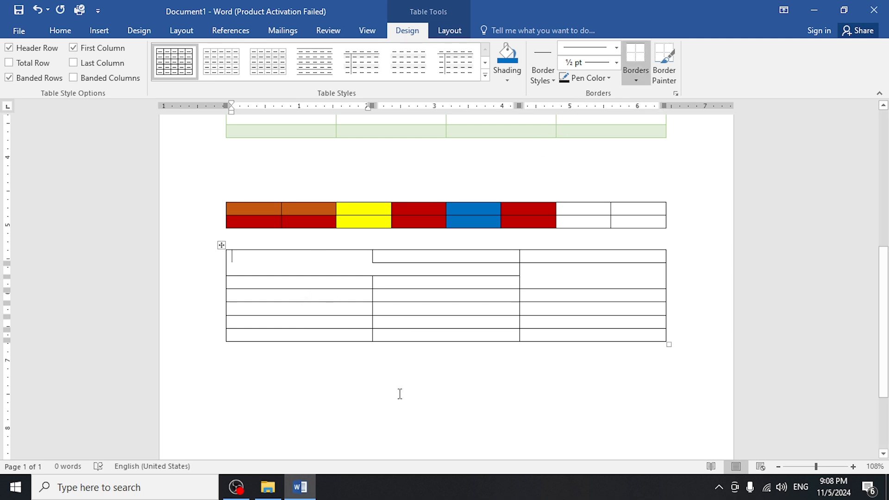
Insert a single-column table below the three-column table.
{"action": "left_click", "coordinate": [253, 388]}
{"action": "left_click", "coordinate": [100, 30]}
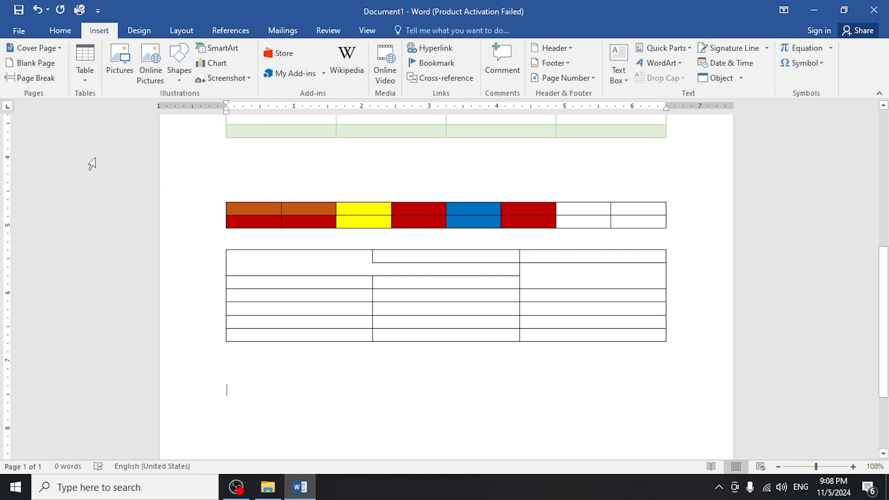
{"action": "left_click", "coordinate": [85, 57]}
{"action": "left_click", "coordinate": [75, 197]}
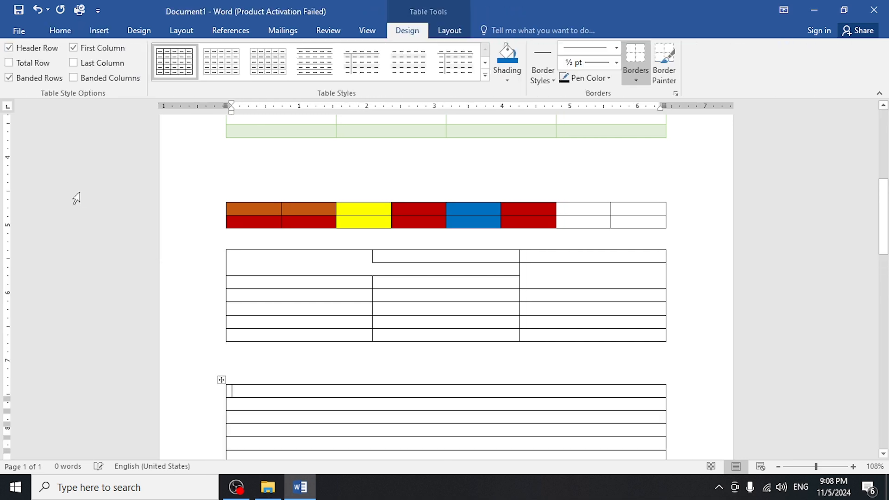
Paint the line below the first row of the single-column table with the black double-line border style.
{"action": "left_click_drag", "start_coordinate": [883, 210], "coordinate": [882, 236]}
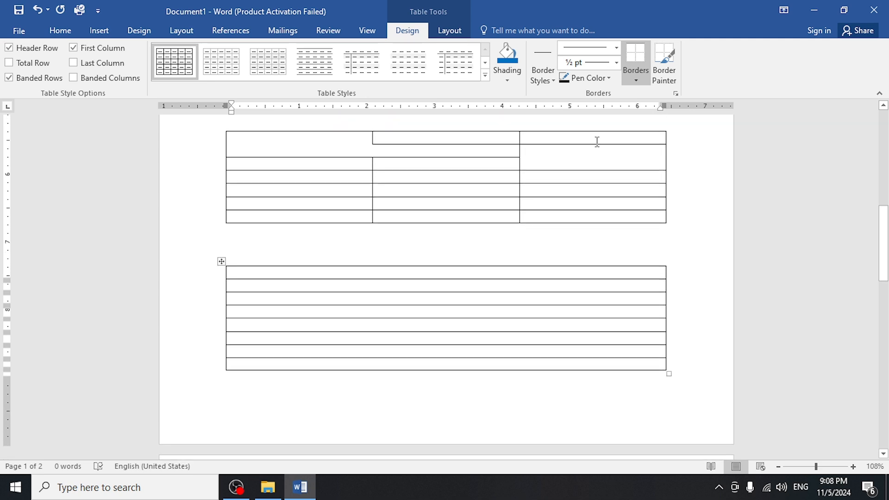
{"action": "left_click", "coordinate": [544, 81]}
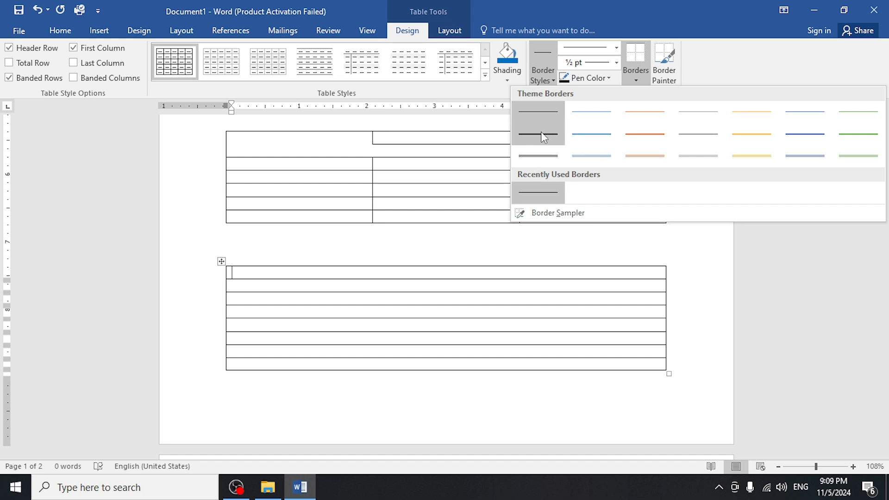
{"action": "left_click", "coordinate": [534, 157]}
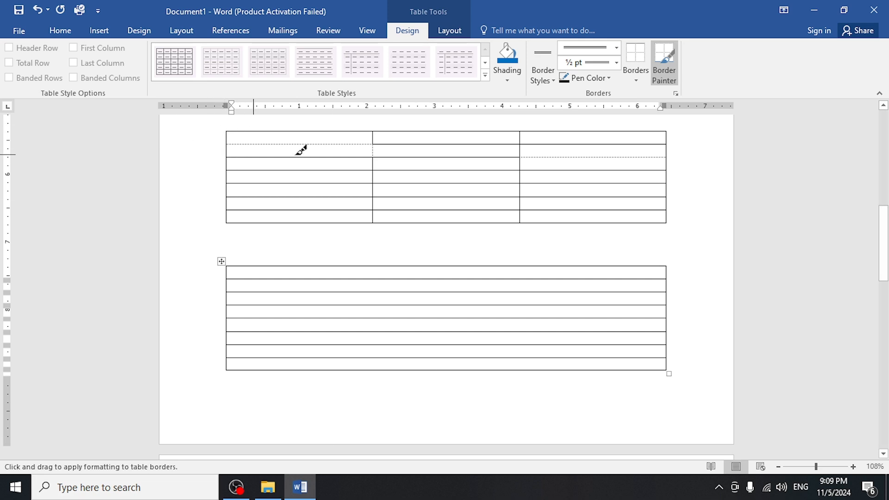
{"action": "left_click", "coordinate": [236, 279]}
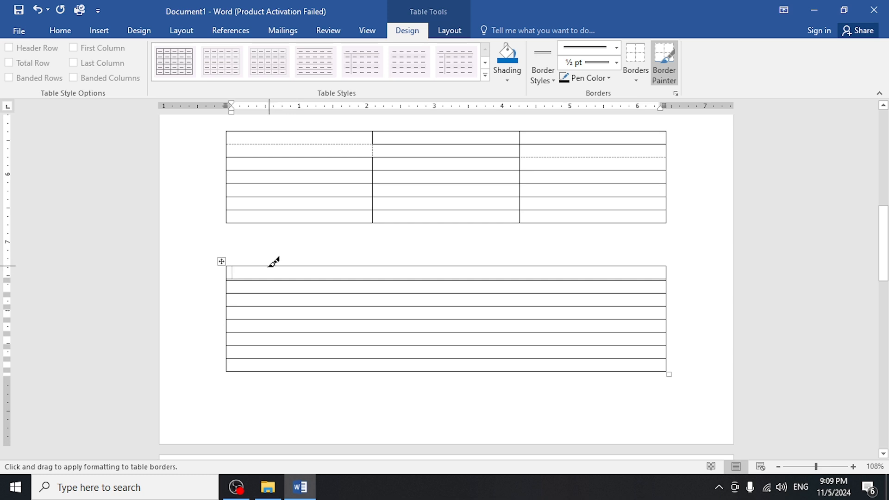
{"action": "key", "text": "Escape"}
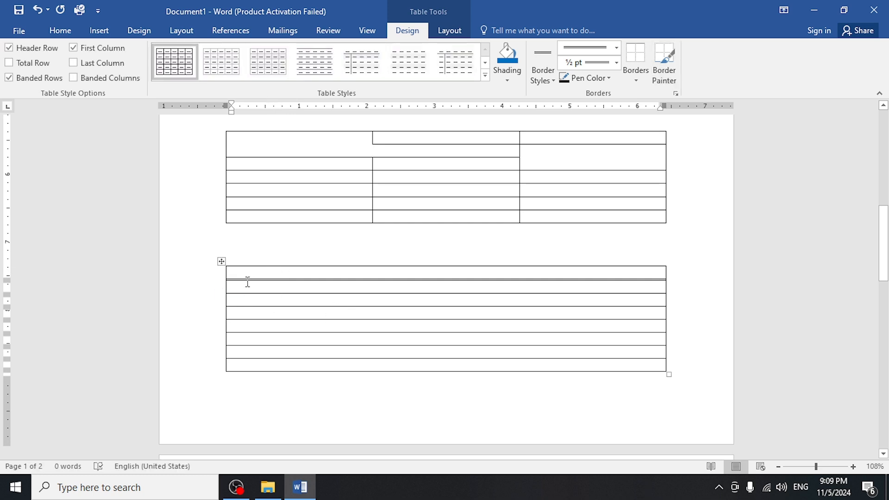
Paint the single-column table's top edge and the lines below its second, third and fourth rows with the blue double-line border style.
{"action": "left_click", "coordinate": [222, 262]}
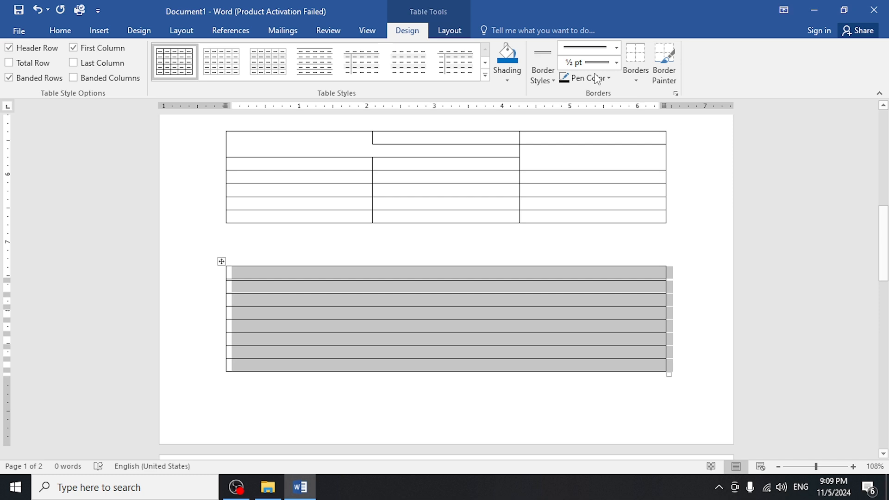
{"action": "left_click", "coordinate": [547, 81]}
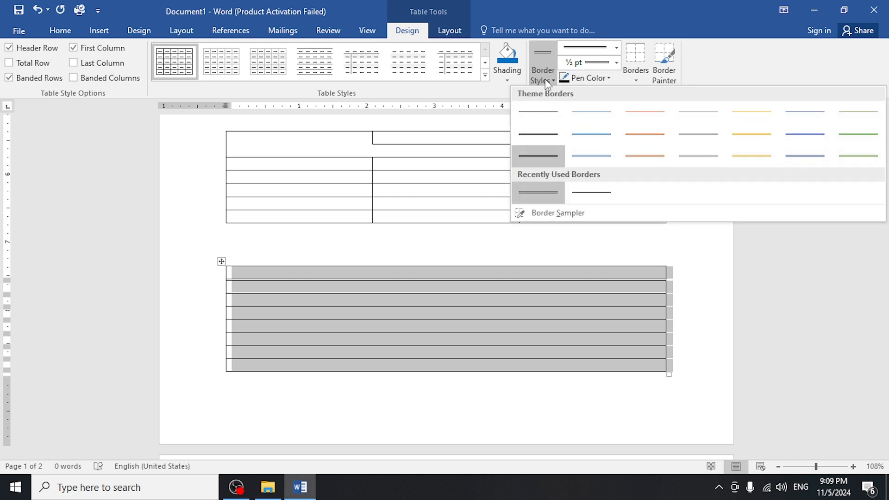
{"action": "left_click", "coordinate": [591, 156]}
{"action": "left_click", "coordinate": [317, 293]}
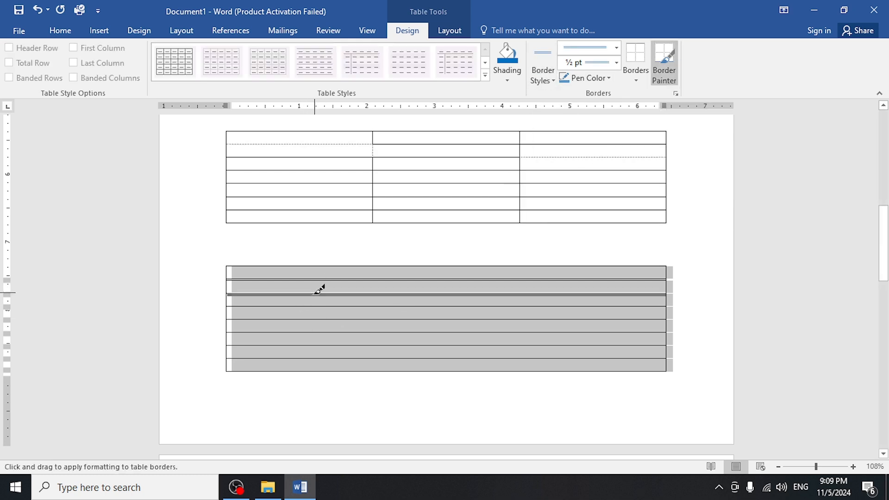
{"action": "left_click", "coordinate": [265, 330]}
{"action": "left_click", "coordinate": [267, 321]}
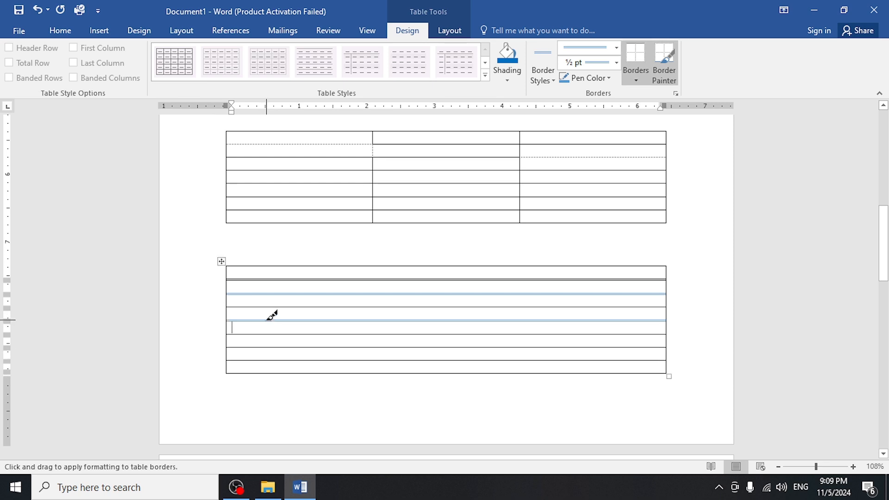
{"action": "left_click", "coordinate": [263, 306]}
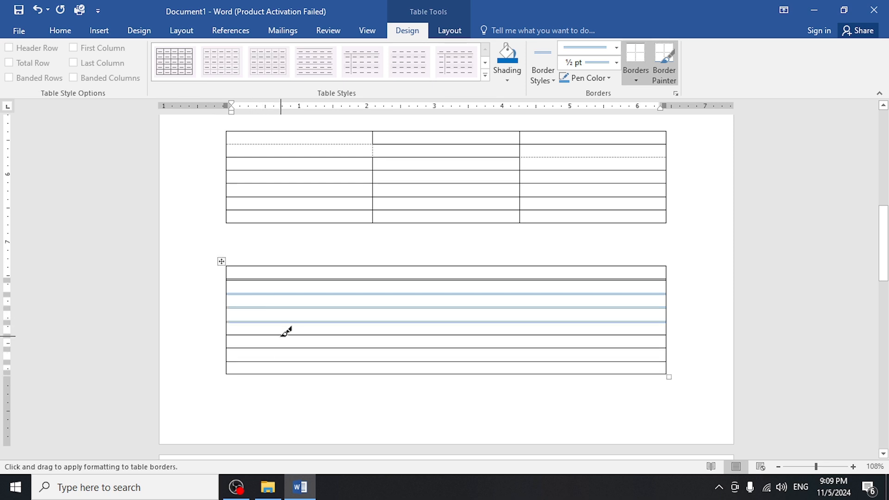
{"action": "left_click", "coordinate": [237, 267]}
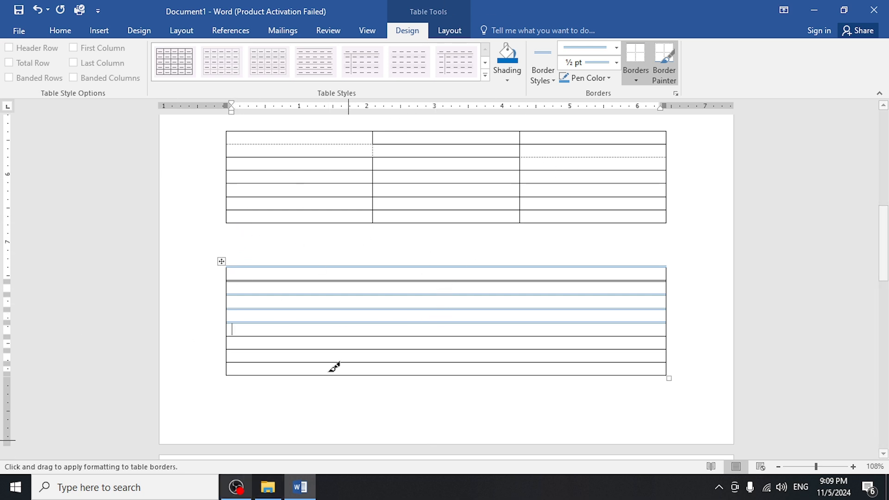
{"action": "key", "text": "Escape"}
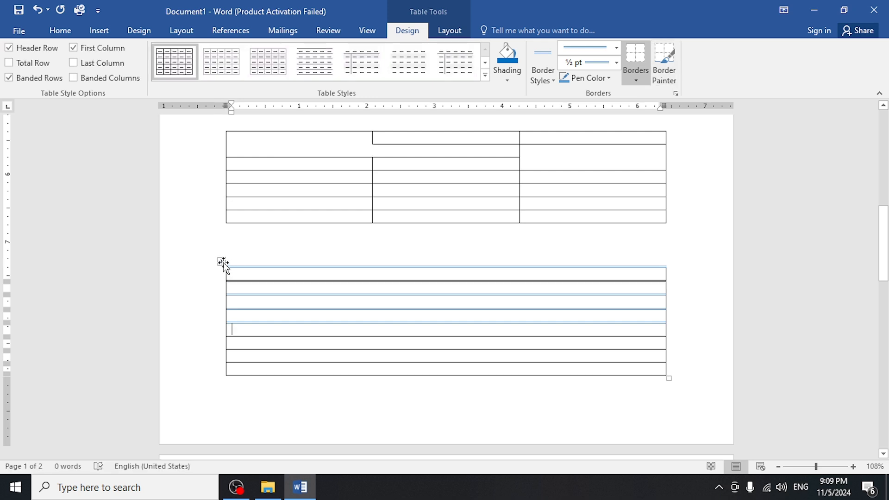
Apply the orange double-line border style to all borders of the single-column table.
{"action": "left_click", "coordinate": [221, 261]}
{"action": "left_click", "coordinate": [544, 75]}
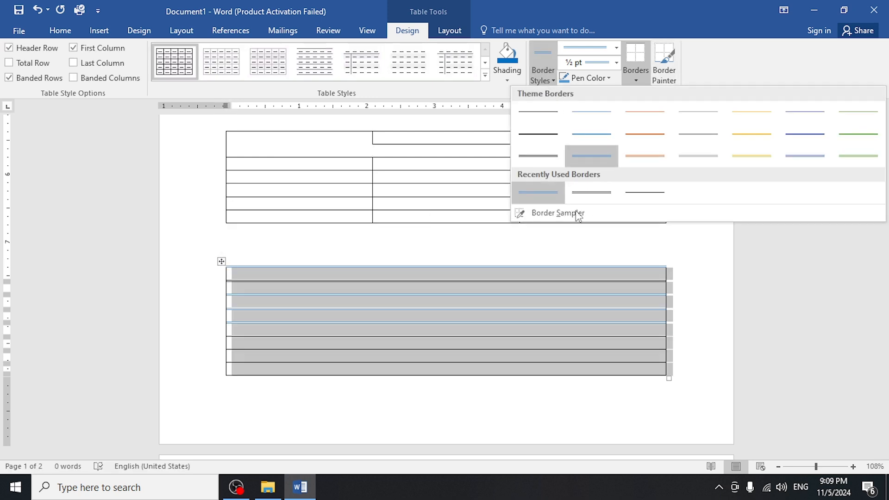
{"action": "left_click", "coordinate": [655, 163]}
{"action": "left_click", "coordinate": [635, 79]}
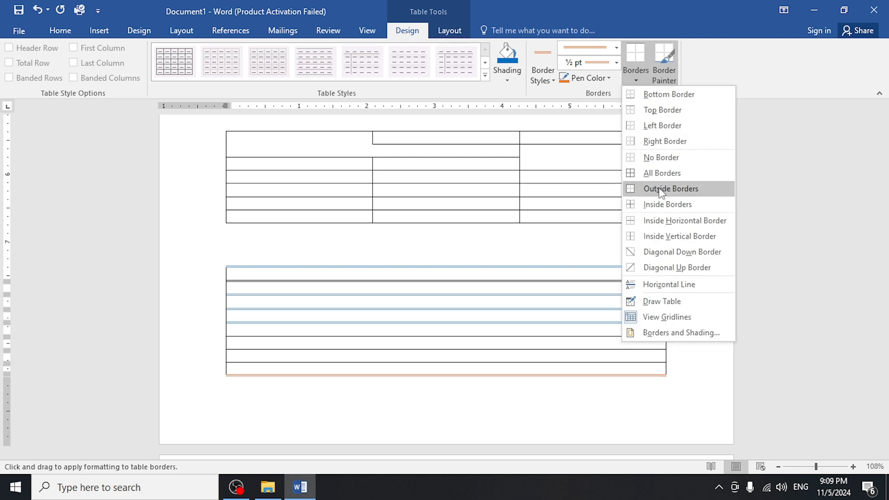
{"action": "left_click", "coordinate": [653, 175]}
{"action": "left_click", "coordinate": [340, 316]}
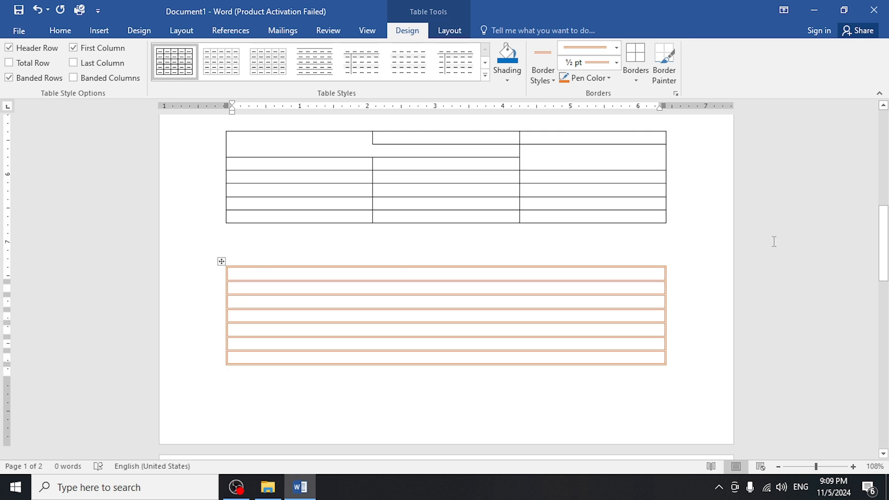
Set the border line weight to ¾ pt and apply it to all borders of the single-column table.
{"action": "left_click", "coordinate": [610, 80]}
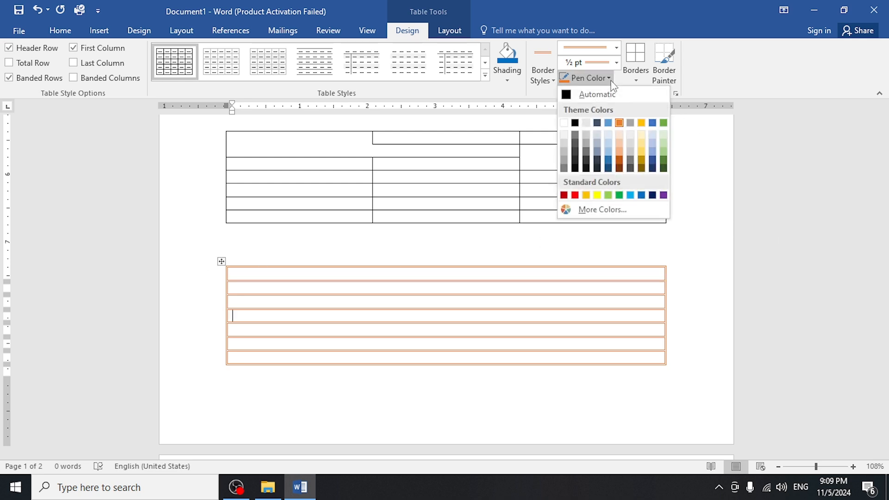
{"action": "left_click", "coordinate": [596, 75]}
{"action": "left_click", "coordinate": [220, 261]}
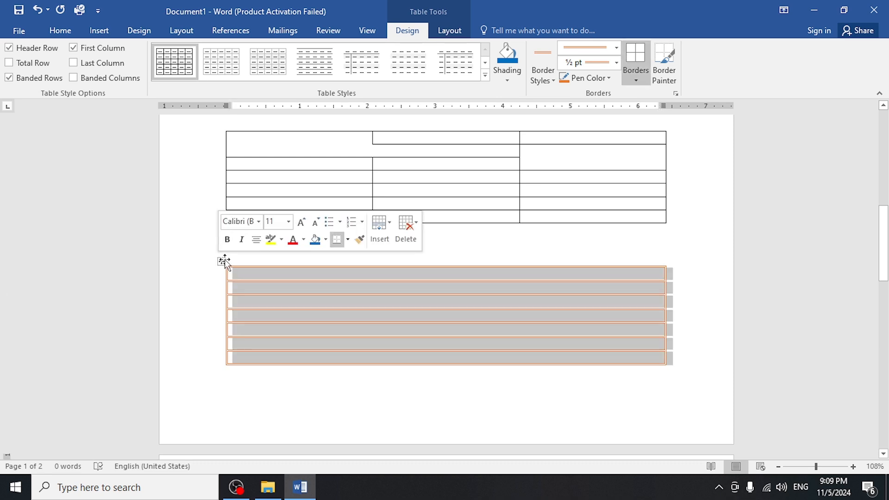
{"action": "left_click", "coordinate": [600, 64]}
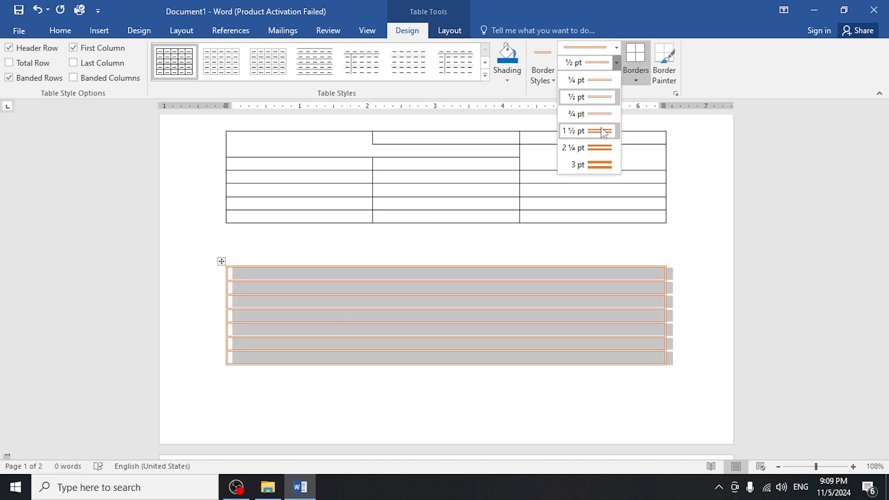
{"action": "left_click", "coordinate": [587, 77]}
{"action": "left_click", "coordinate": [585, 62]}
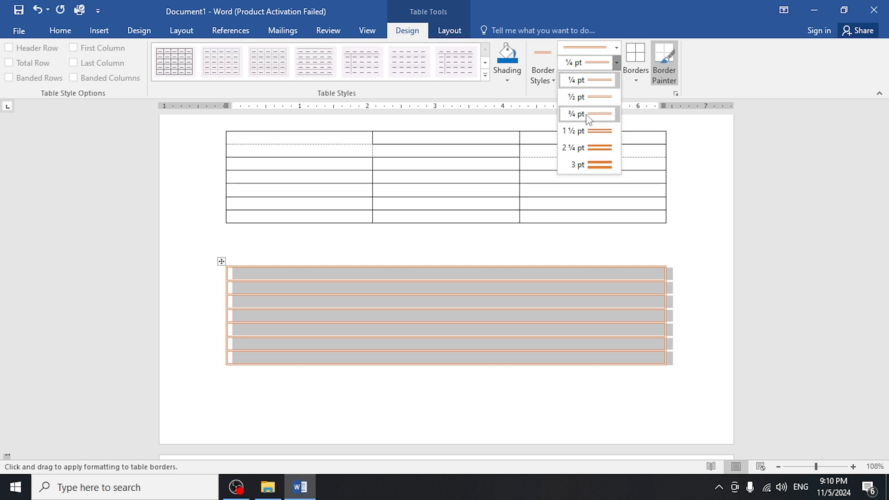
{"action": "left_click", "coordinate": [588, 116]}
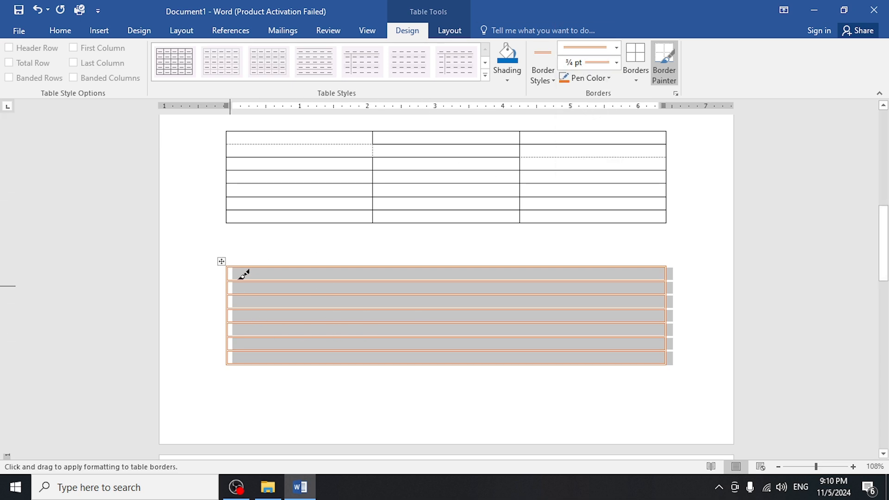
{"action": "left_click", "coordinate": [635, 76]}
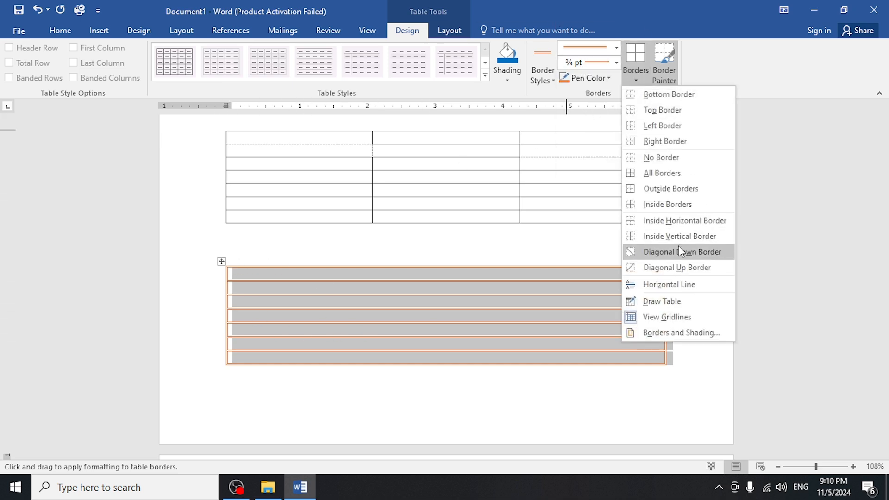
{"action": "left_click", "coordinate": [662, 175]}
Increase the line weight to 3 pt and apply it to all borders of the single-column table.
{"action": "left_click", "coordinate": [591, 62]}
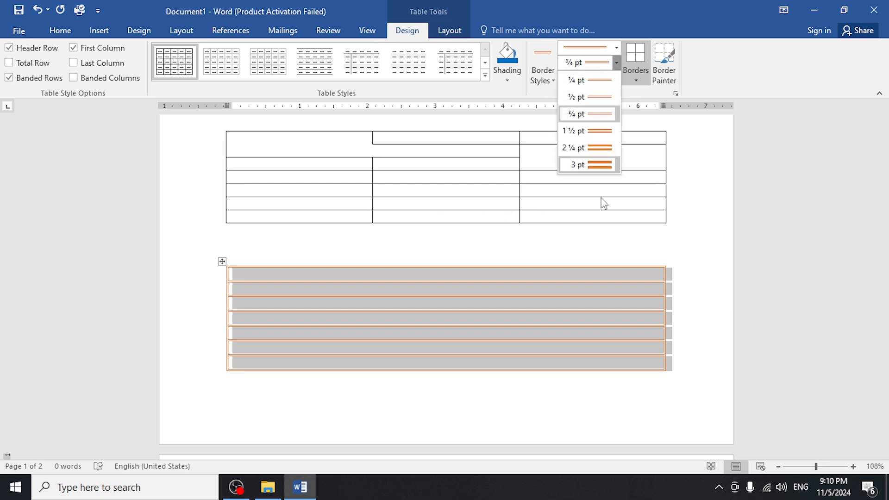
{"action": "left_click", "coordinate": [594, 165]}
{"action": "left_click", "coordinate": [635, 70]}
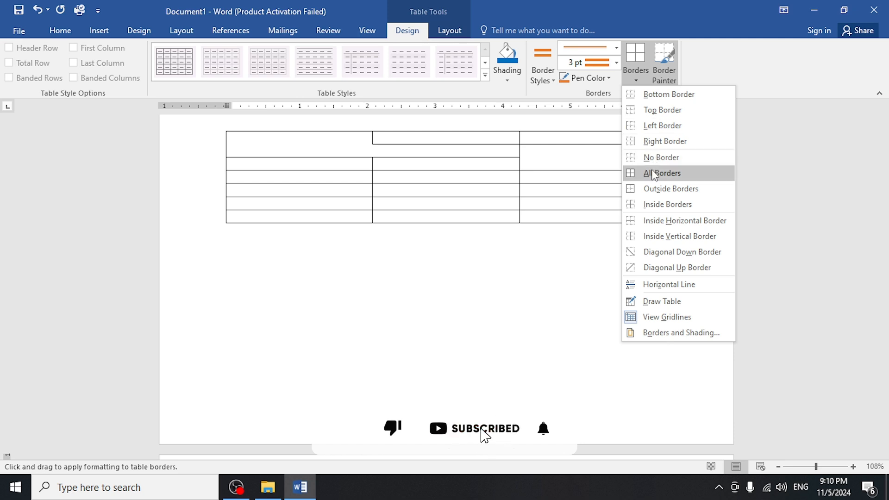
{"action": "left_click", "coordinate": [657, 173]}
{"action": "left_click", "coordinate": [470, 305]}
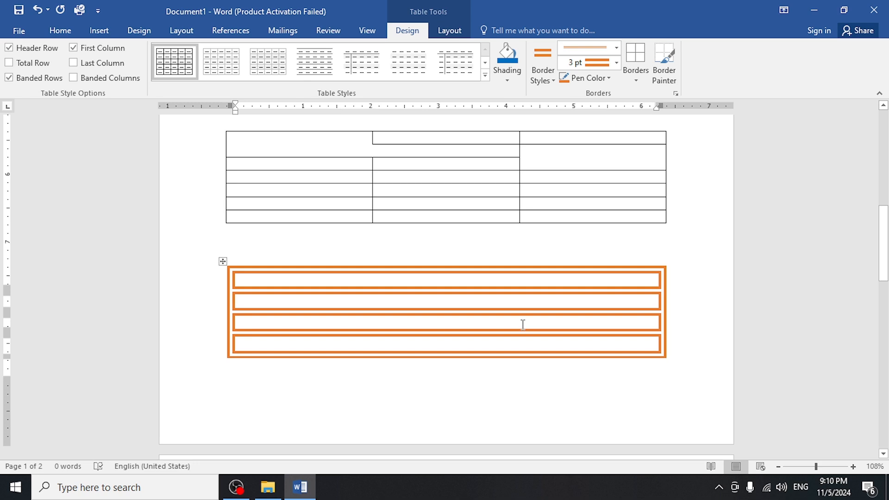
Paint the table's top border and the line below its second row with a black 3 pt double line, and shade the second row gray.
{"action": "left_click", "coordinate": [661, 82]}
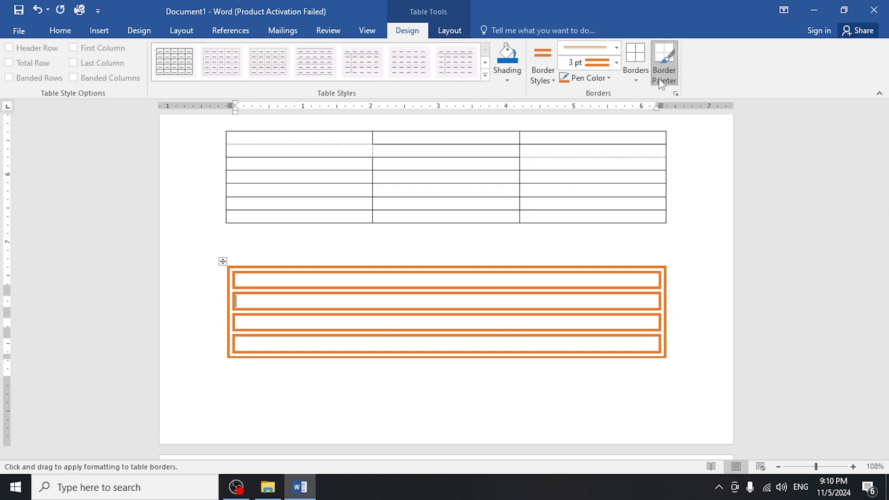
{"action": "left_click", "coordinate": [673, 67]}
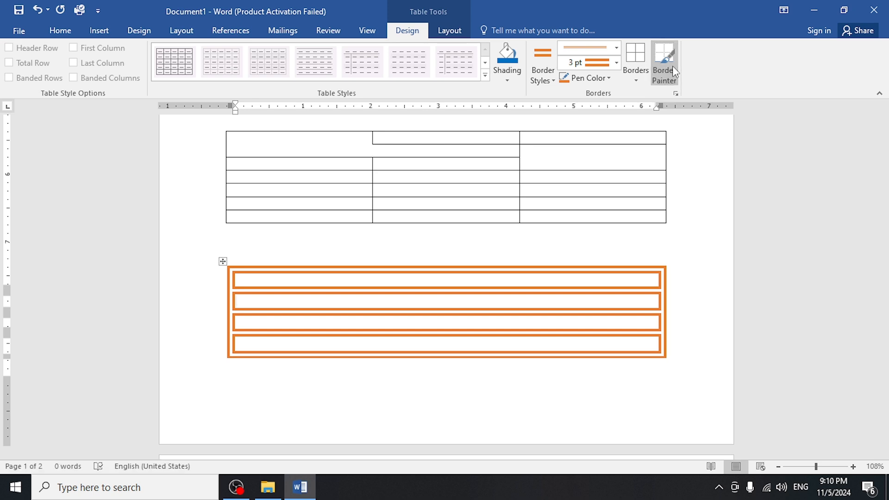
{"action": "left_click", "coordinate": [672, 66]}
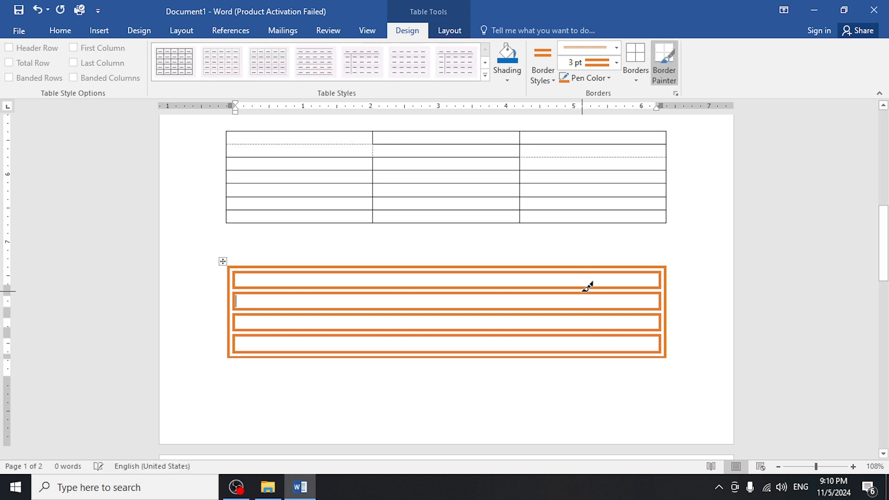
{"action": "left_click", "coordinate": [593, 79]}
{"action": "left_click", "coordinate": [575, 167]}
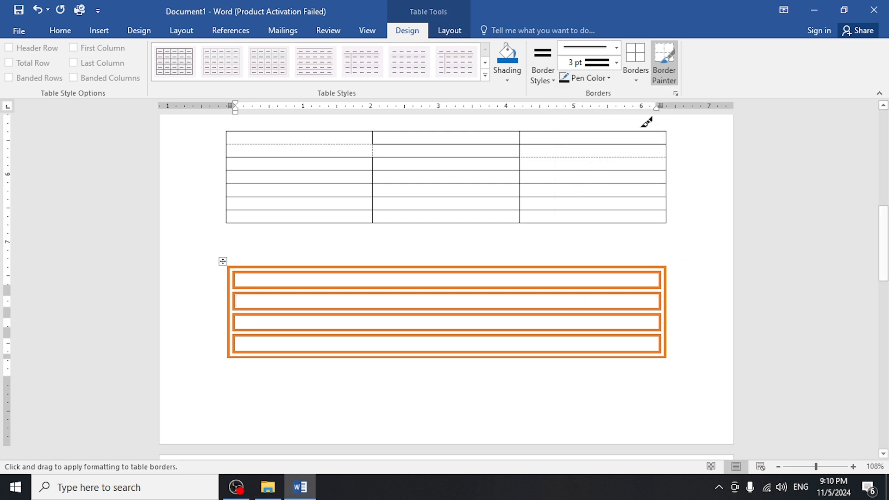
{"action": "left_click", "coordinate": [585, 267]}
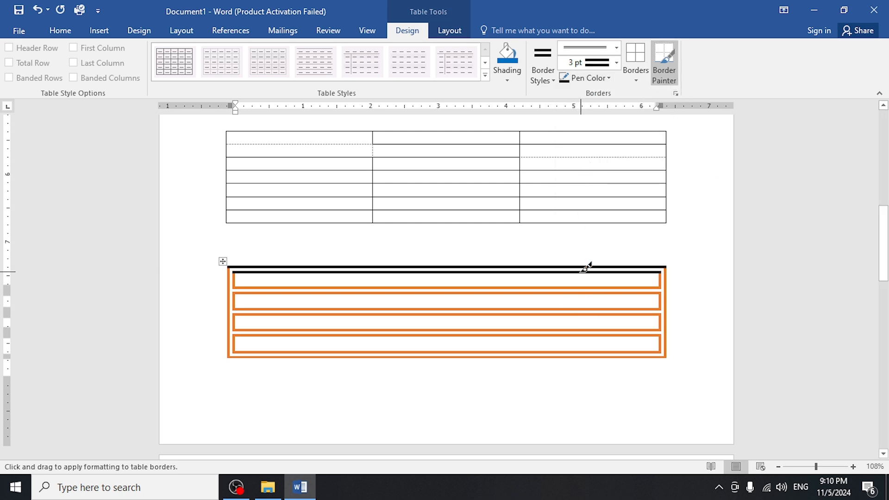
{"action": "left_click", "coordinate": [240, 313]}
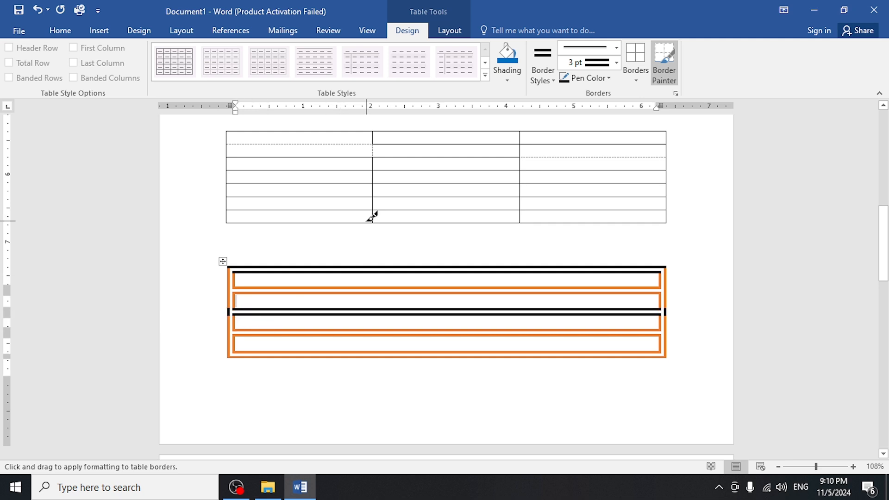
{"action": "left_click", "coordinate": [507, 78]}
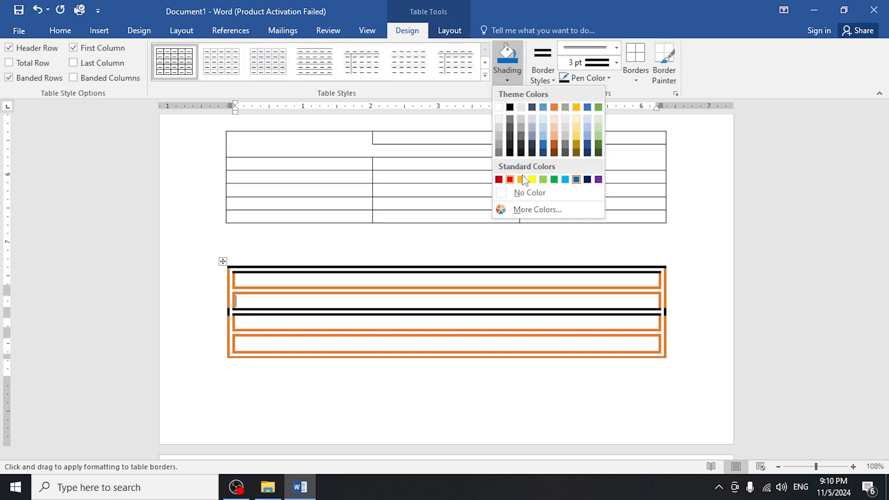
{"action": "left_click", "coordinate": [521, 126]}
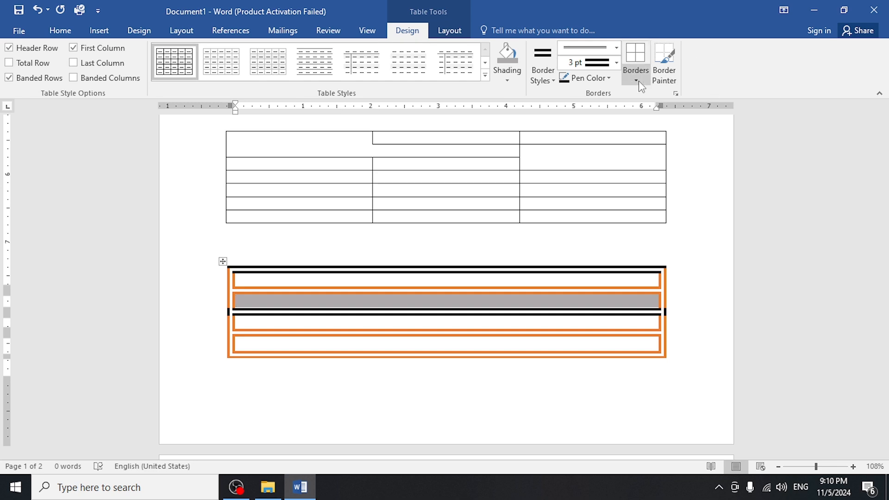
Delete the entire single-column table.
{"action": "left_click", "coordinate": [222, 262]}
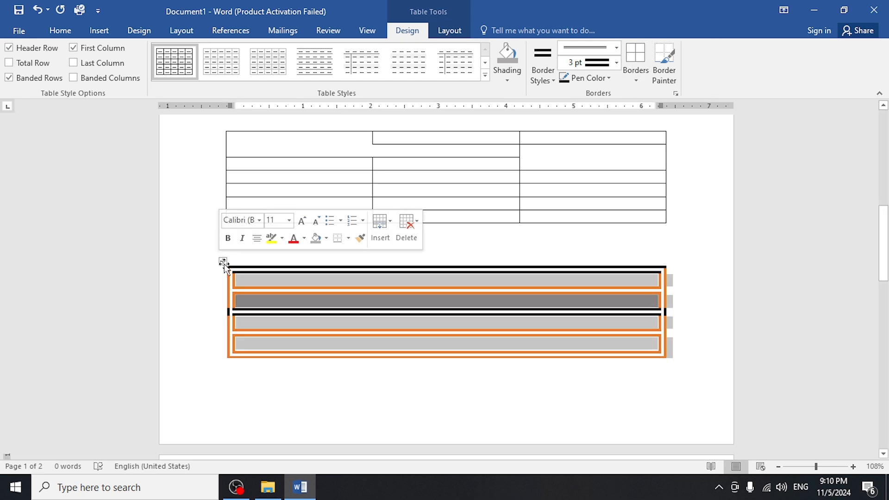
{"action": "key", "text": "BackSpace"}
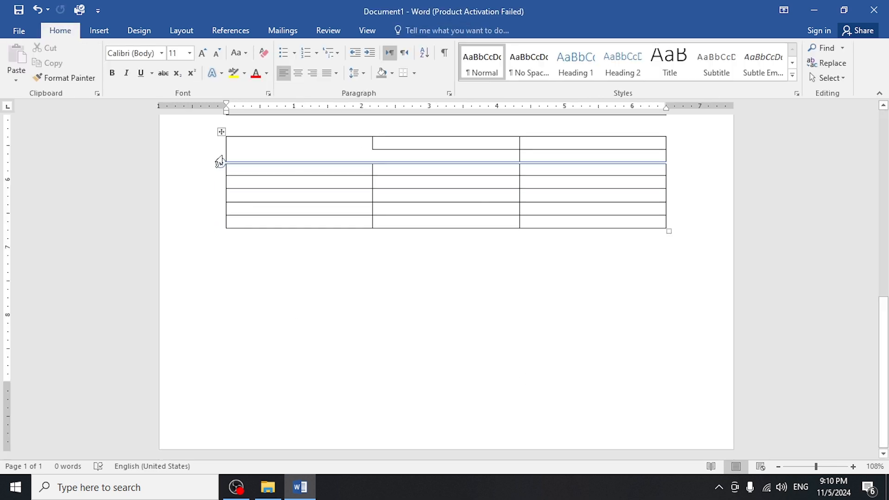
Apply the 3 pt double line to all borders of the three-column table, and remove all of its borders.
{"action": "left_click", "coordinate": [221, 132]}
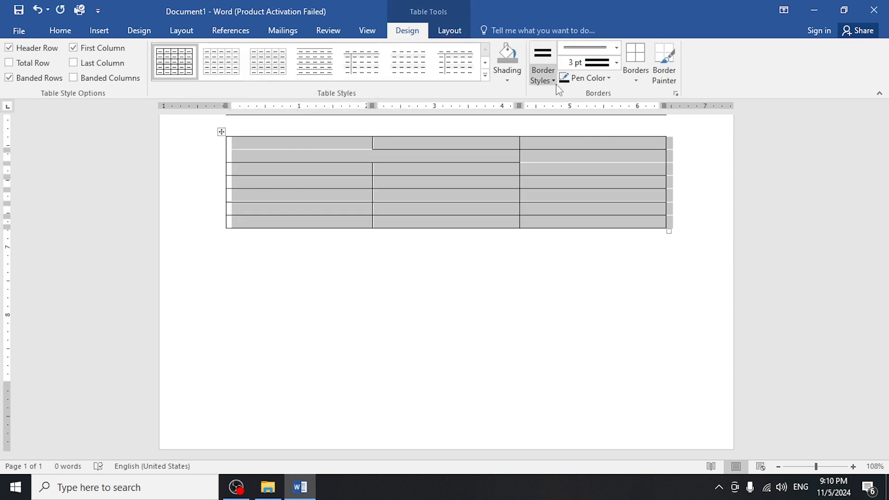
{"action": "left_click", "coordinate": [637, 65]}
{"action": "left_click", "coordinate": [636, 80]}
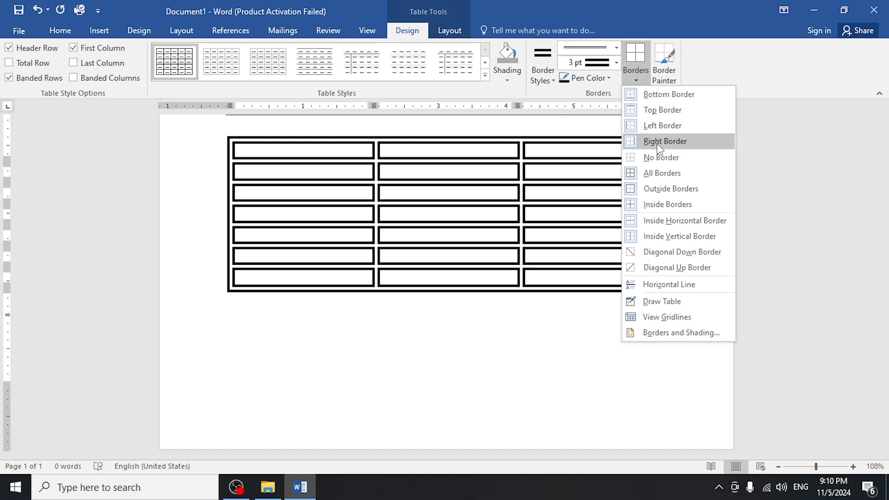
{"action": "left_click", "coordinate": [661, 158]}
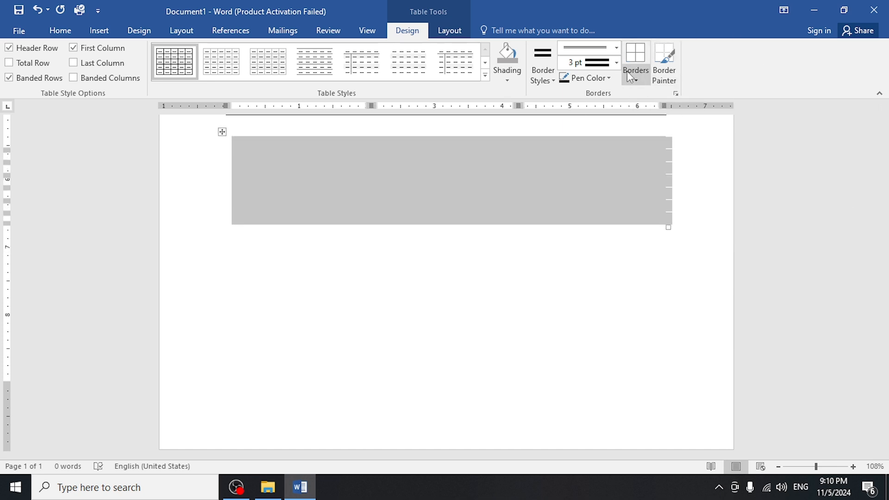
Apply black single ½ pt lines to all borders of the three-column table.
{"action": "left_click", "coordinate": [616, 63]}
{"action": "left_click", "coordinate": [585, 80]}
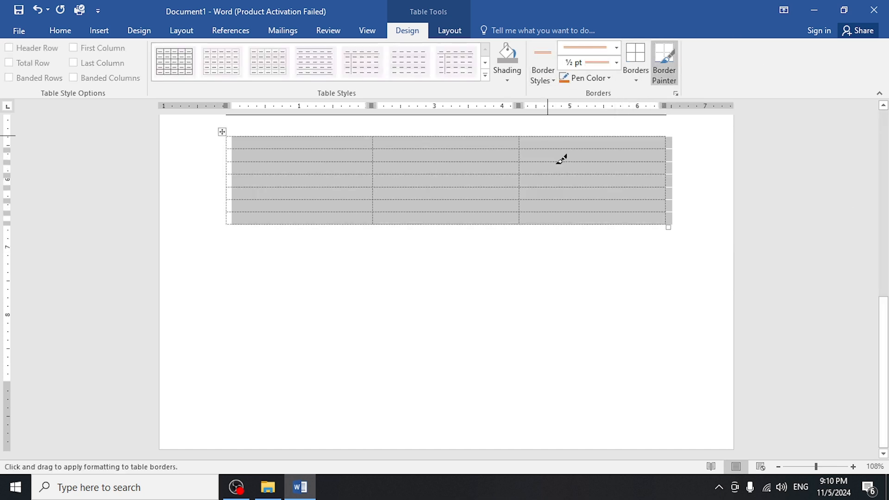
{"action": "left_click", "coordinate": [542, 74]}
{"action": "left_click", "coordinate": [530, 115]}
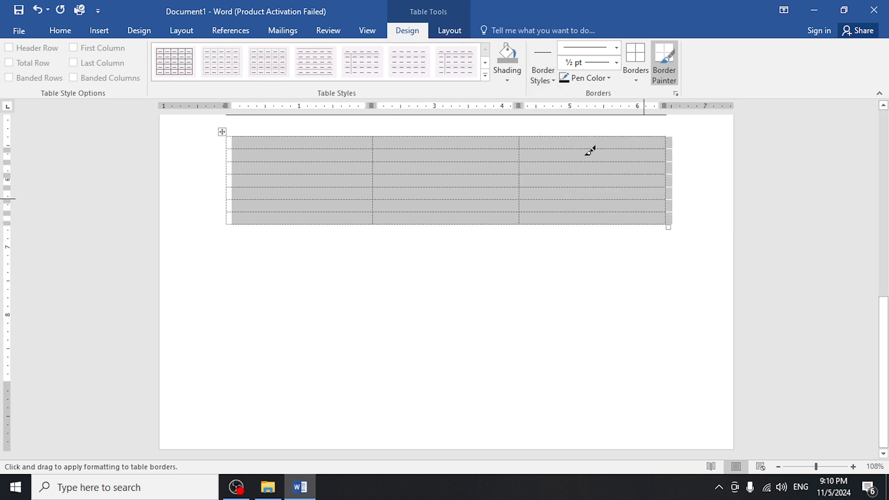
{"action": "left_click", "coordinate": [634, 69]}
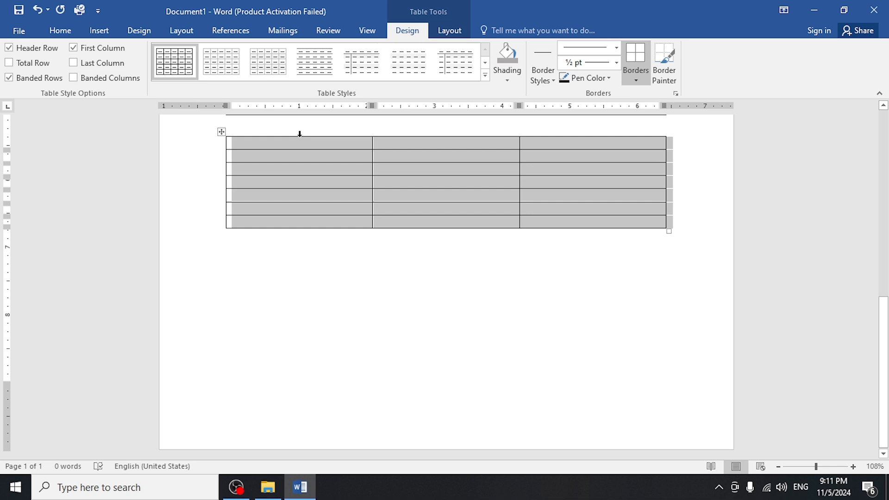
Enter a person's first name in the first cell of the three-column table.
{"action": "left_click", "coordinate": [347, 146]}
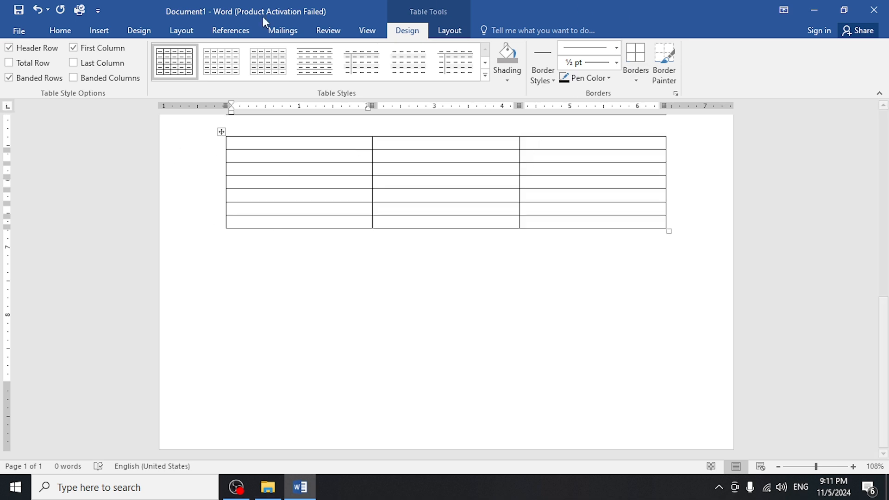
{"action": "left_click", "coordinate": [450, 30]}
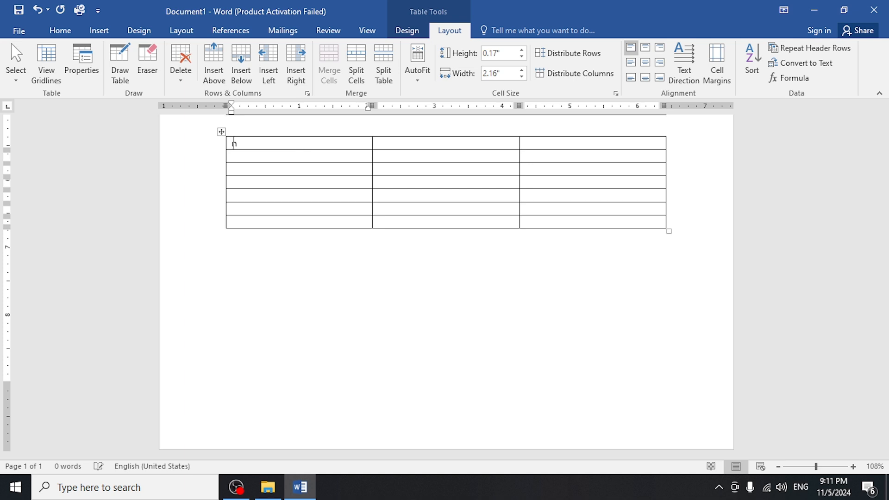
{"action": "type", "text": "a"}
{"action": "key", "text": "BackSpace"}
{"action": "key", "text": "BackSpace"}
{"action": "type", "text": "Muzammil"}
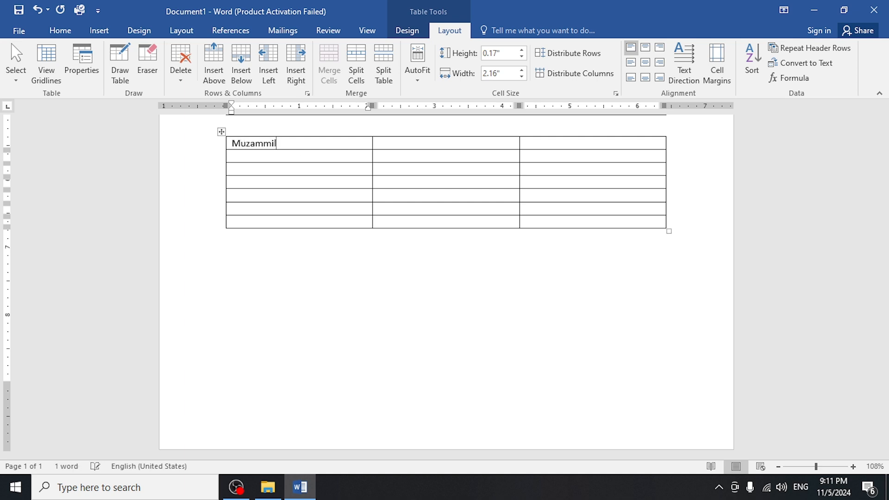
Try middle-left and bottom-left alignment with an extra line in the name cell, and remove that line.
{"action": "key", "text": "Return"}
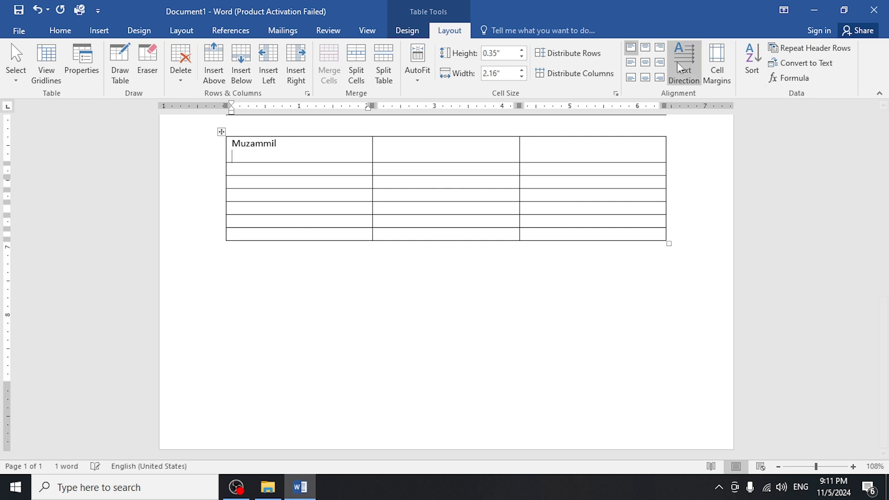
{"action": "left_click", "coordinate": [631, 62]}
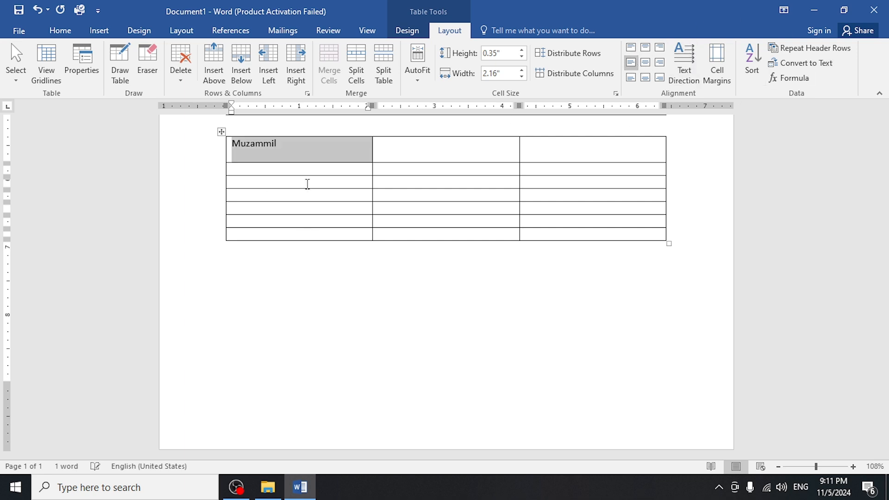
{"action": "left_click", "coordinate": [631, 78]}
{"action": "left_click", "coordinate": [241, 155]}
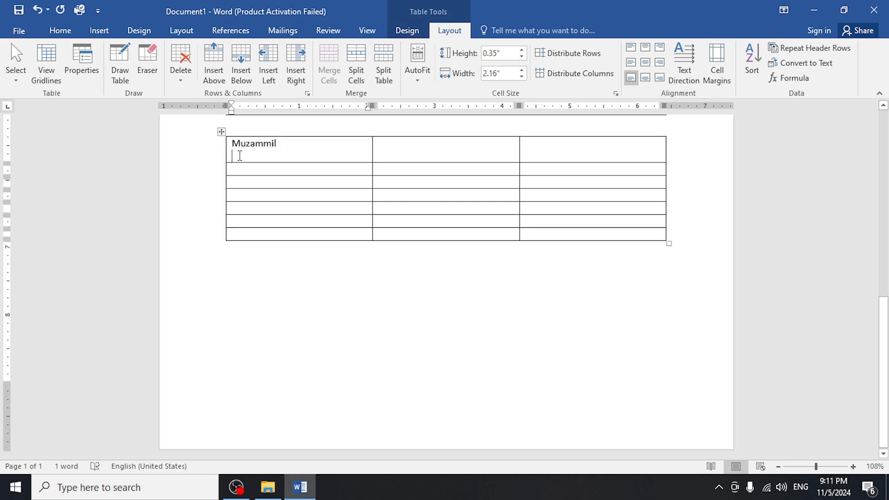
{"action": "key", "text": "BackSpace"}
Try the centered and right alignments on the name cell and return it to top-left alignment.
{"action": "left_click", "coordinate": [646, 64]}
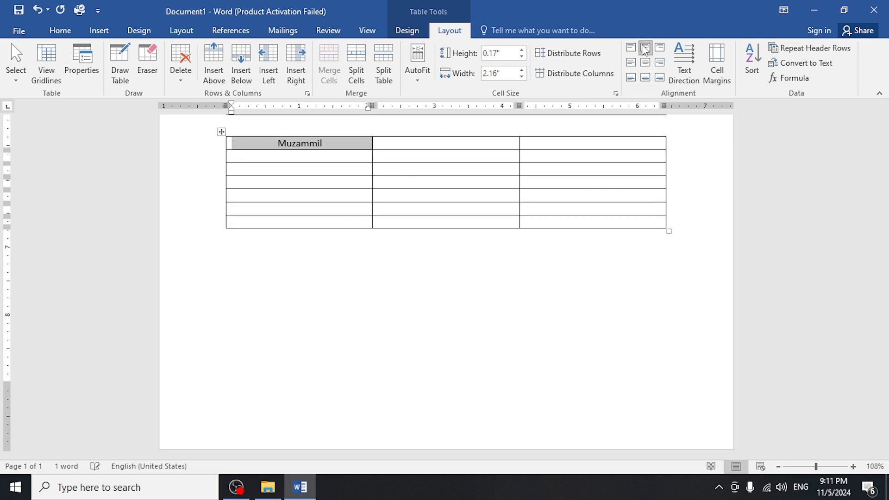
{"action": "left_click", "coordinate": [645, 79]}
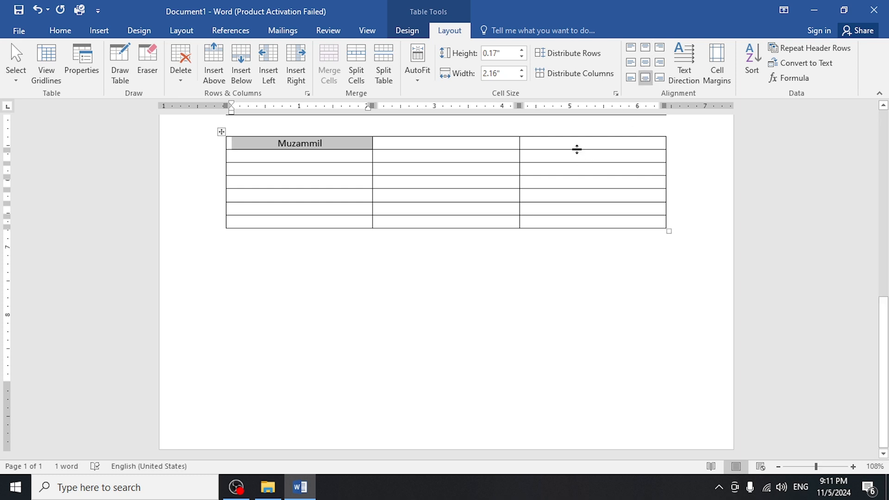
{"action": "left_click", "coordinate": [659, 63]}
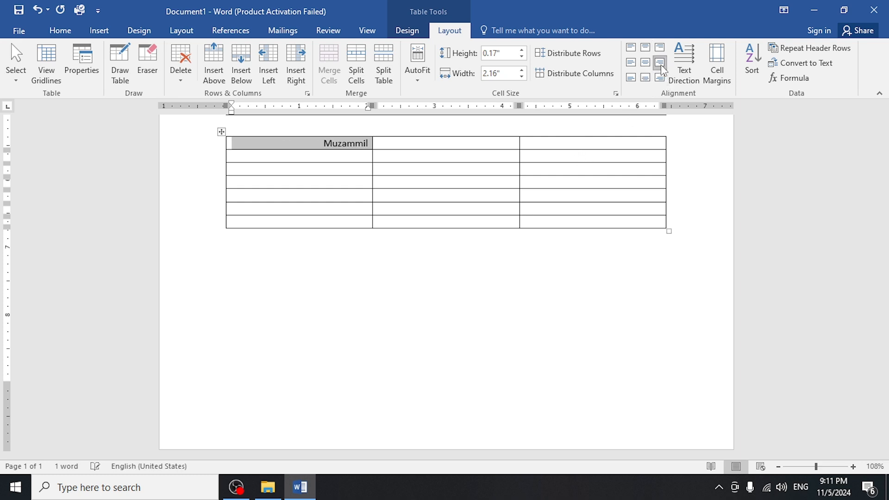
{"action": "left_click", "coordinate": [662, 52]}
{"action": "left_click", "coordinate": [631, 76]}
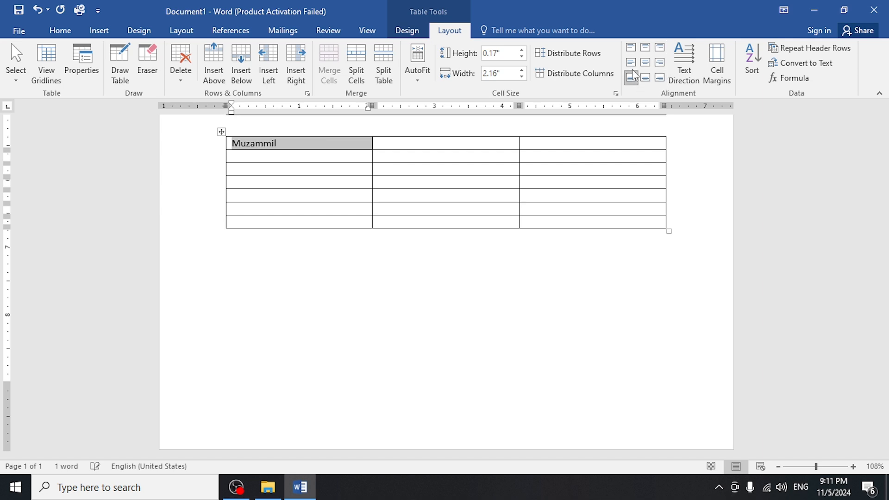
{"action": "left_click", "coordinate": [632, 48]}
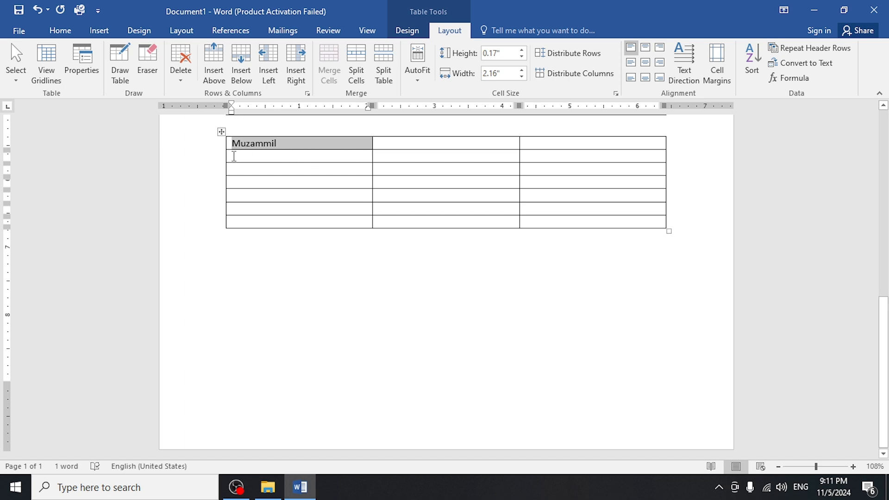
Increase the first row's height to about 0.57 inches and try the name at bottom left and in the three centered positions.
{"action": "left_click_drag", "start_coordinate": [231, 149], "coordinate": [232, 176]}
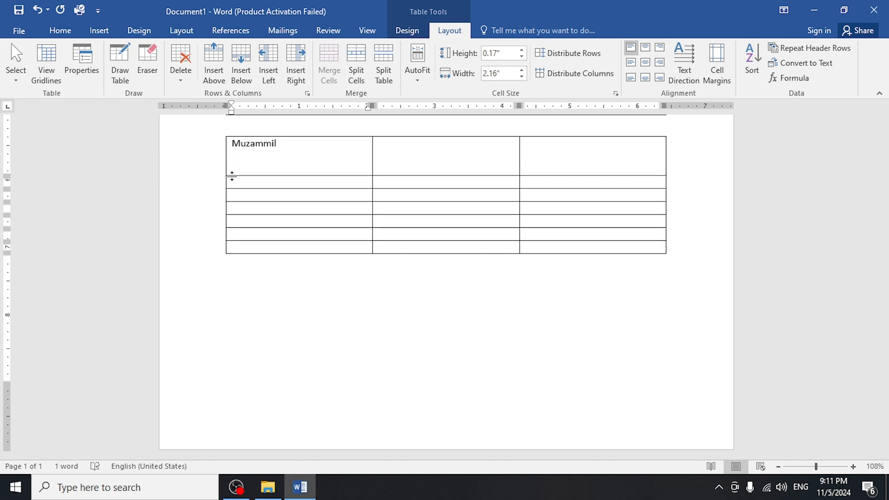
{"action": "left_click", "coordinate": [631, 77]}
{"action": "left_click", "coordinate": [646, 77]}
{"action": "left_click", "coordinate": [645, 62]}
{"action": "left_click", "coordinate": [645, 48]}
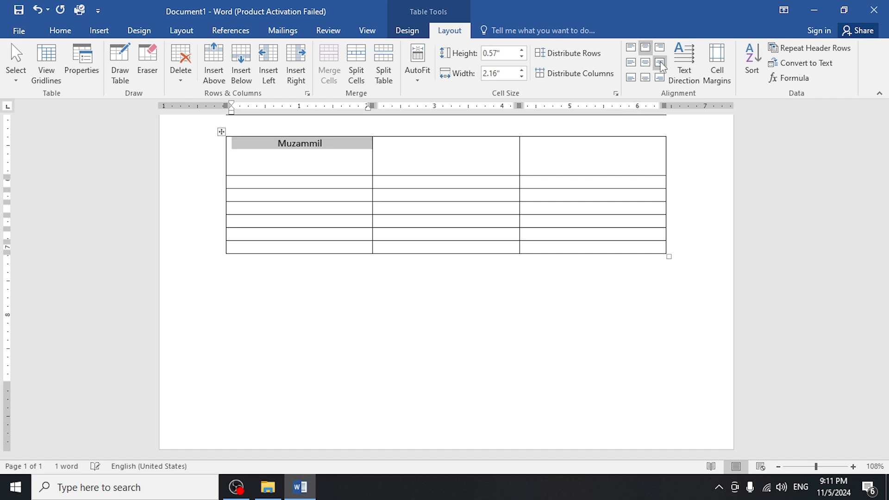
Cycle the name through the right, centered and top-left alignments, and set it to Align Bottom Left.
{"action": "left_click", "coordinate": [660, 47]}
{"action": "left_click", "coordinate": [660, 62]}
{"action": "left_click", "coordinate": [660, 78]}
{"action": "left_click", "coordinate": [645, 78]}
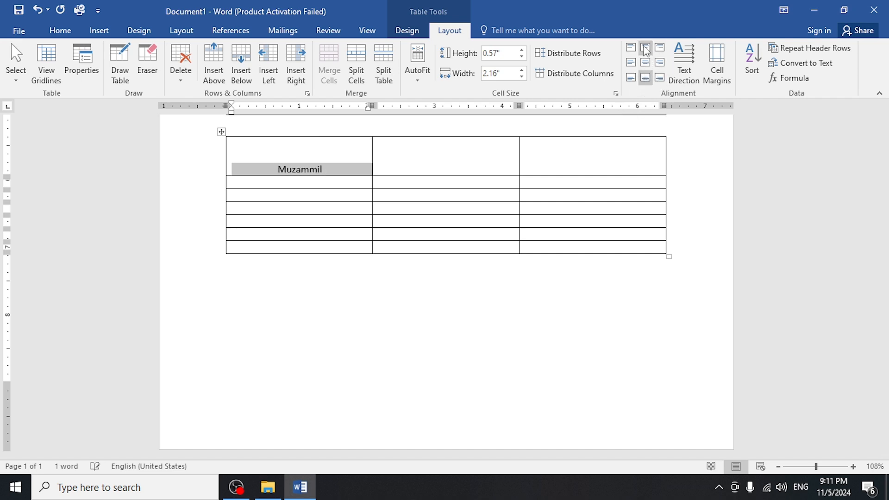
{"action": "left_click", "coordinate": [645, 47]}
{"action": "left_click", "coordinate": [631, 47]}
{"action": "left_click", "coordinate": [630, 77]}
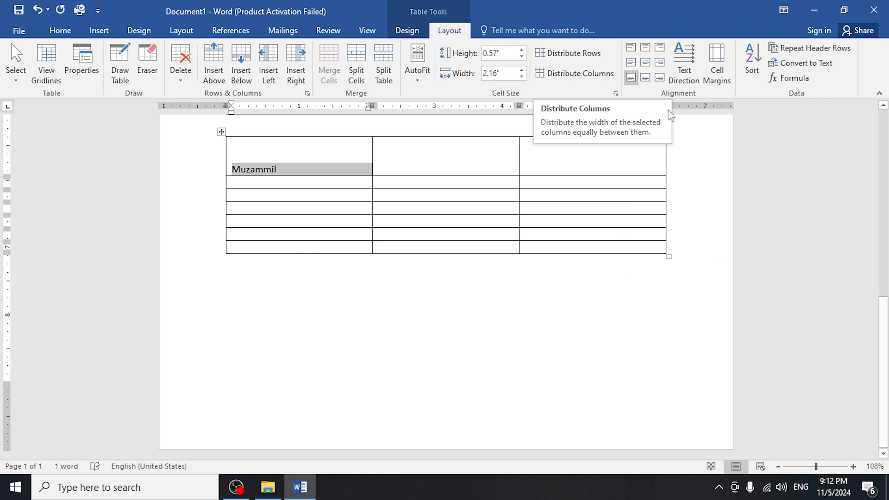
Rotate the name to read vertically from bottom to top and increase the first row's height to about 1.13 inches.
{"action": "left_click", "coordinate": [694, 72]}
{"action": "left_click", "coordinate": [685, 76]}
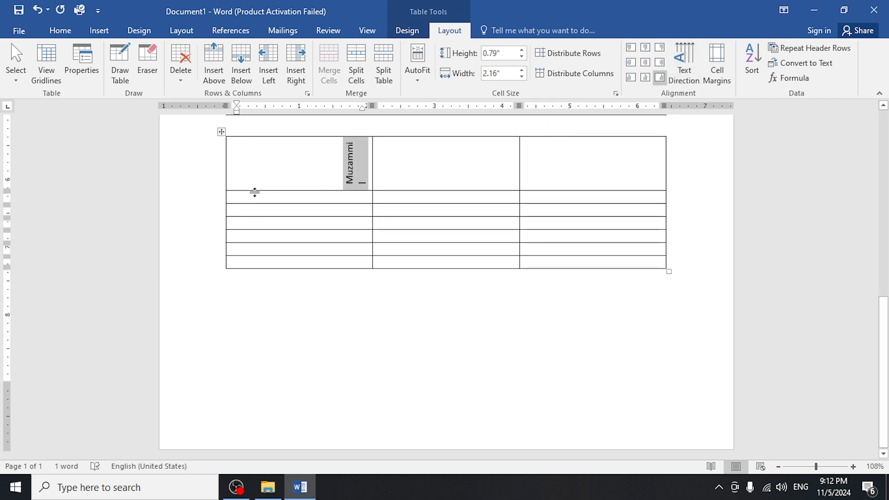
{"action": "left_click_drag", "start_coordinate": [254, 190], "coordinate": [254, 213]}
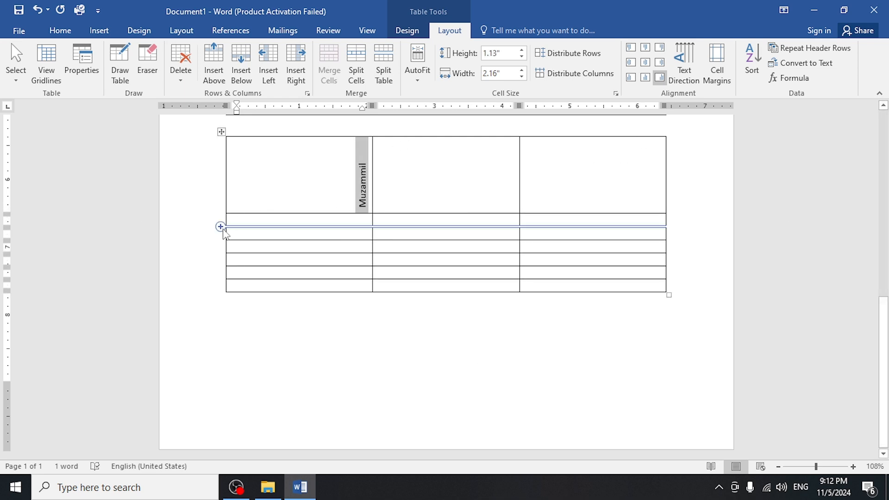
Add a new row at the end of the table by advancing past its last cell.
{"action": "mouse_move", "coordinate": [222, 219]}
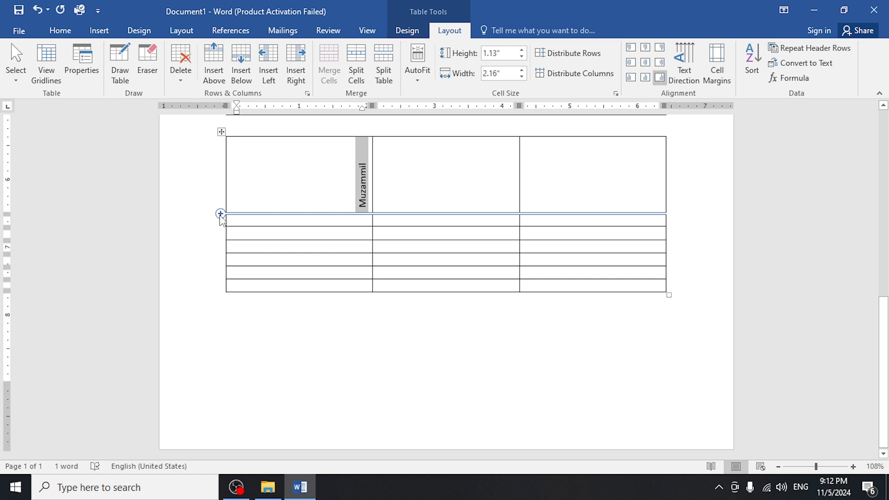
{"action": "left_click", "coordinate": [615, 284]}
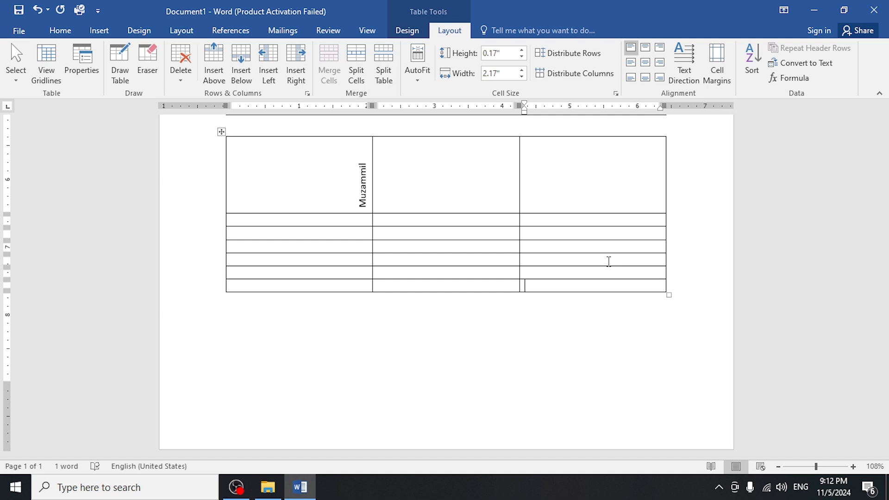
{"action": "key", "text": "Tab"}
{"action": "key", "text": "Tab"}
{"action": "key", "text": "Tab"}
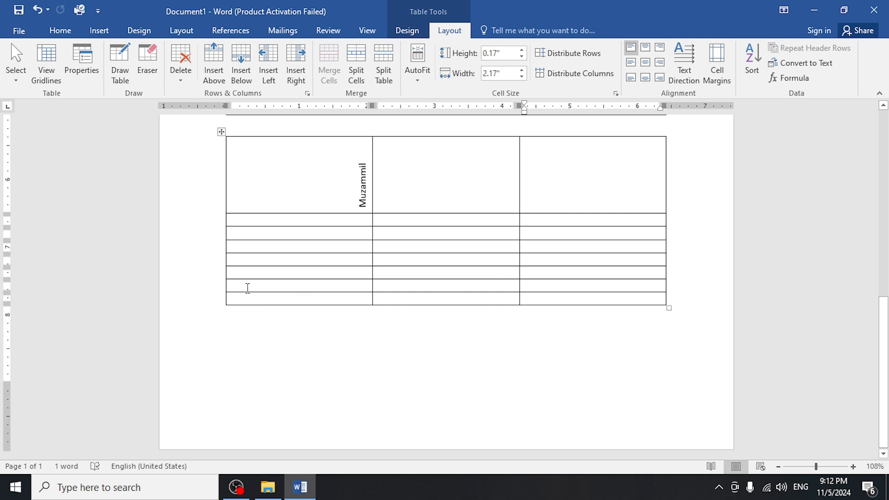
Insert several blank rows directly above the table's last row and more blank rows farther down the table.
{"action": "left_click", "coordinate": [222, 295]}
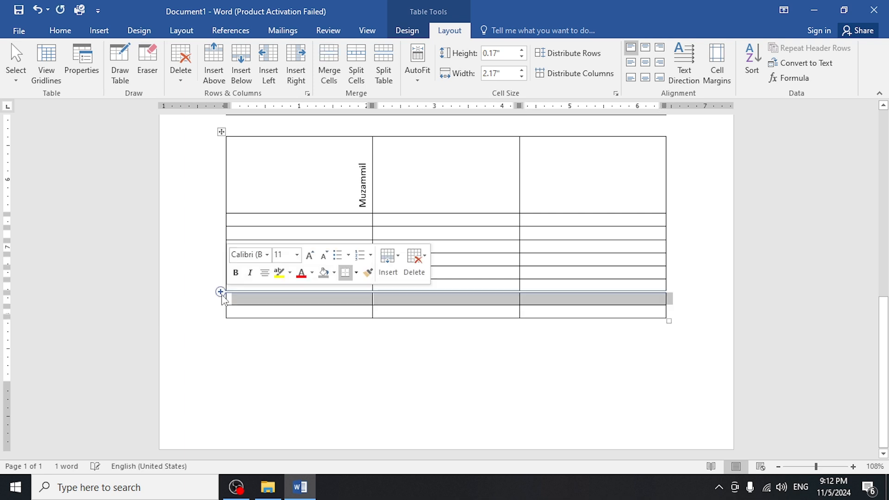
{"action": "left_click", "coordinate": [222, 295]}
{"action": "left_click", "coordinate": [221, 294]}
{"action": "left_click", "coordinate": [222, 295]}
{"action": "left_click", "coordinate": [221, 294]}
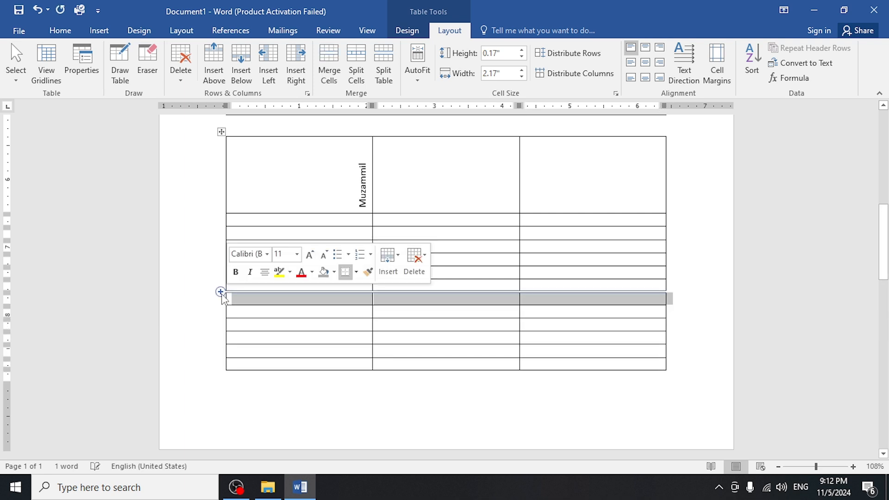
{"action": "mouse_move", "coordinate": [224, 297]}
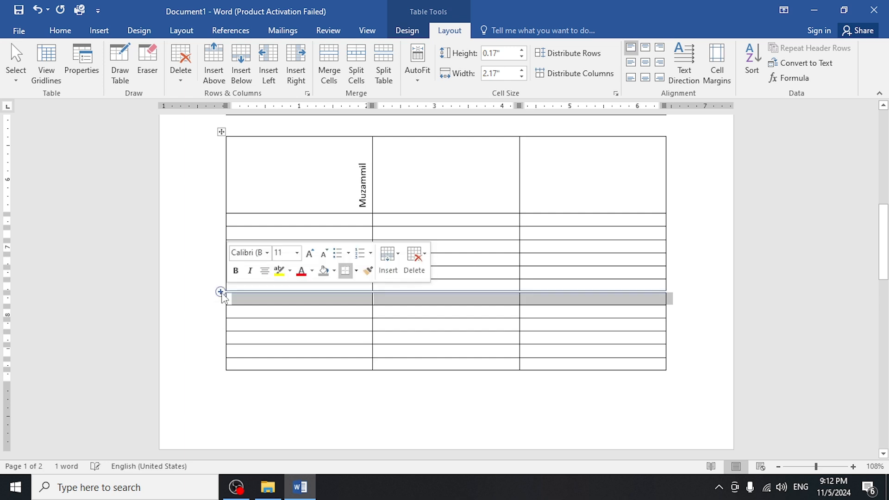
{"action": "left_click", "coordinate": [428, 326]}
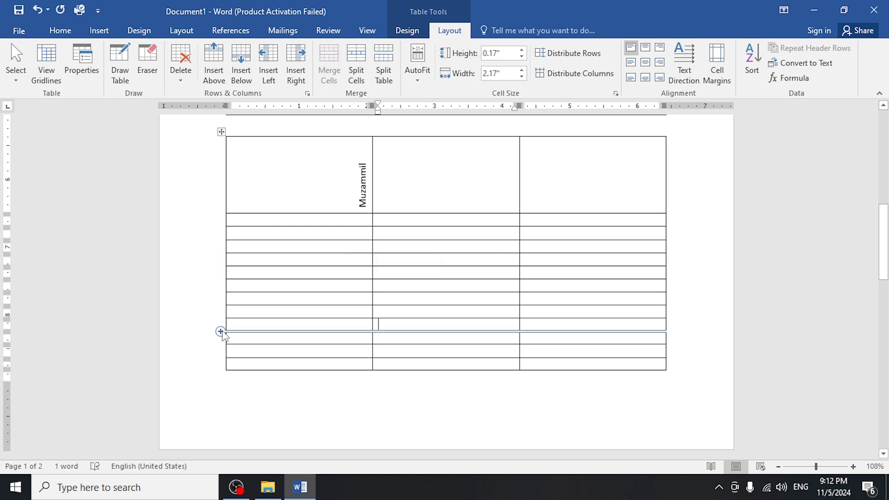
{"action": "left_click", "coordinate": [222, 337]}
{"action": "left_click", "coordinate": [221, 349]}
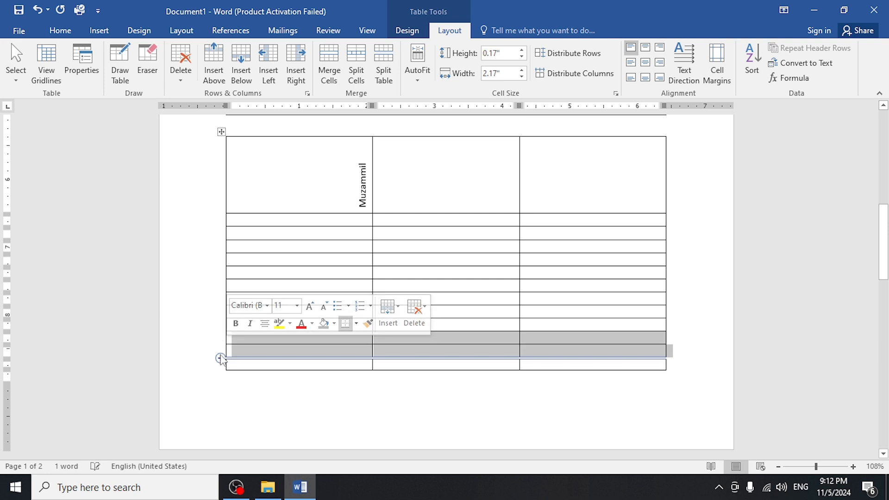
Enter "a" in a first-column cell near the page's end and "h" in the cell directly above it.
{"action": "left_click", "coordinate": [234, 350]}
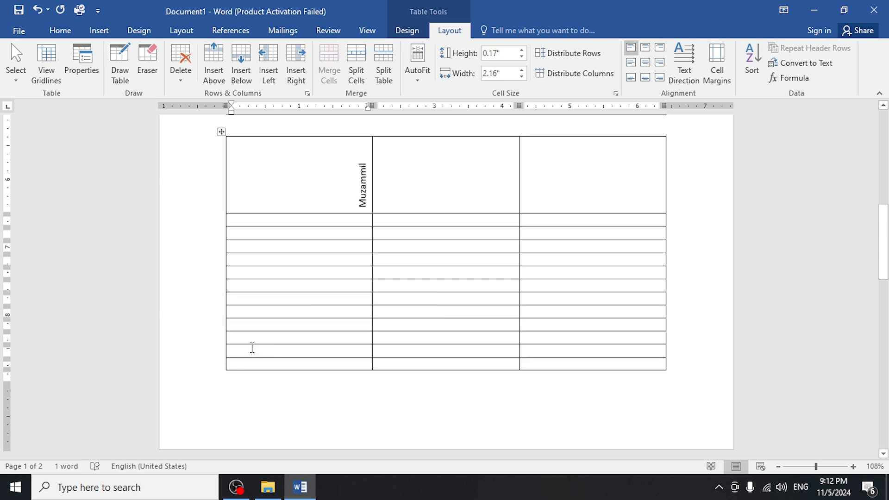
{"action": "type", "text": "a"}
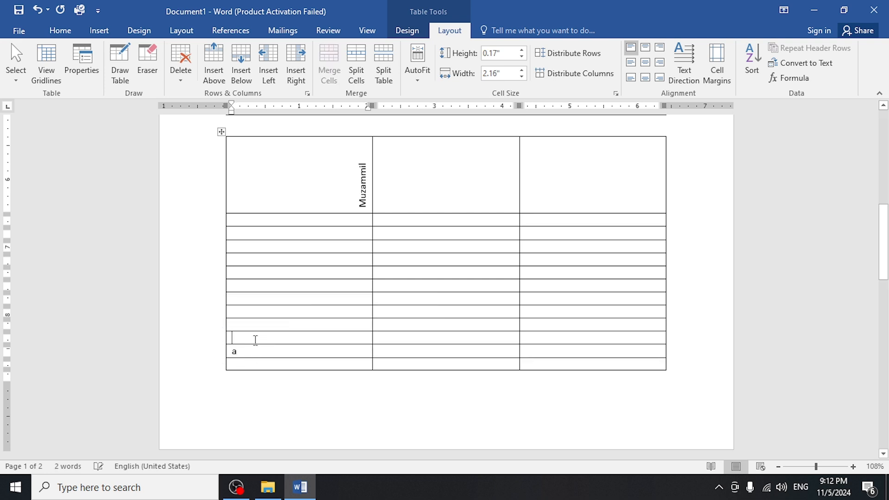
{"action": "type", "text": "h"}
Insert blank rows between the row containing "h" and the row containing "a".
{"action": "left_click", "coordinate": [218, 345]}
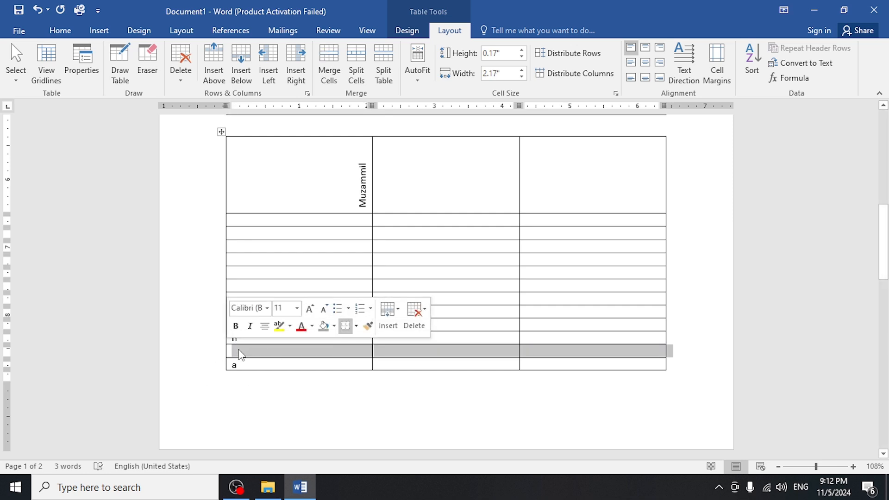
{"action": "left_click", "coordinate": [219, 358]}
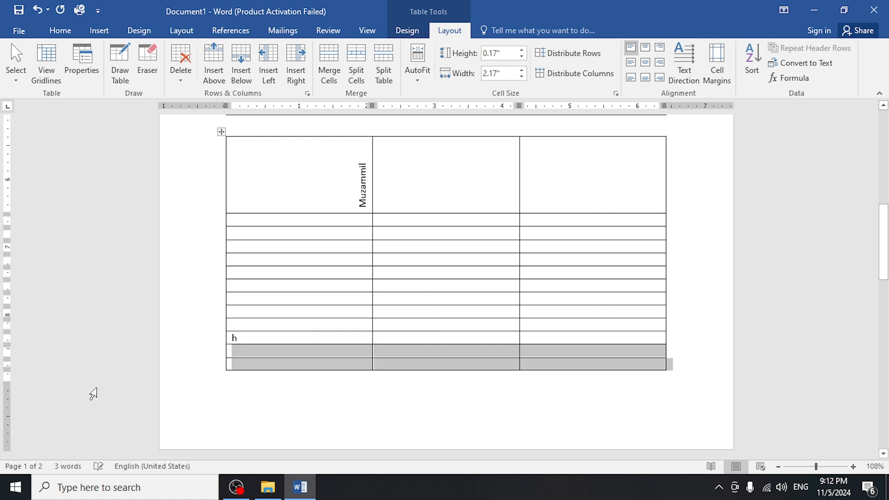
{"action": "left_click", "coordinate": [400, 397]}
{"action": "left_click_drag", "start_coordinate": [883, 266], "coordinate": [852, 233]}
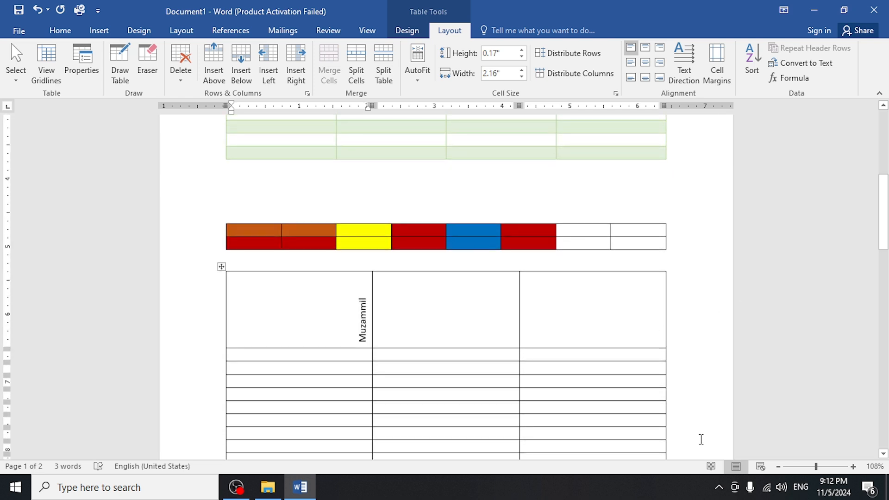
Apply AutoFit Contents to the bottom table so its columns shrink to fit their text.
{"action": "left_click", "coordinate": [307, 344]}
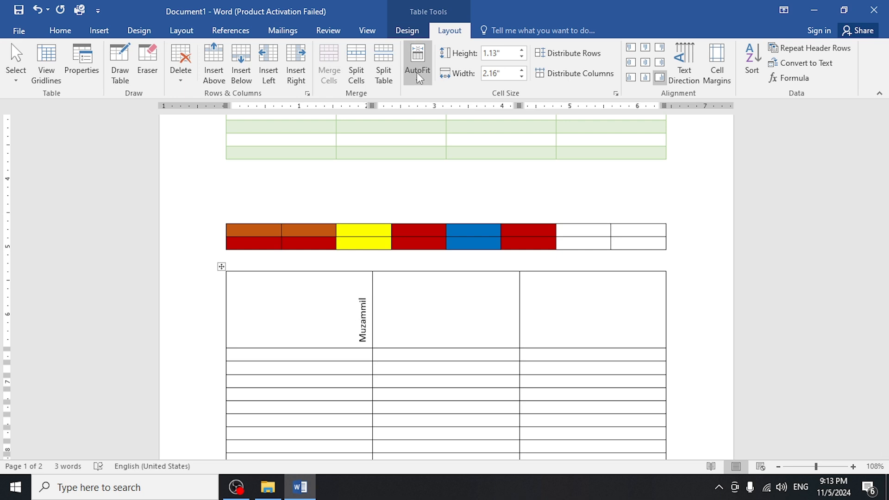
{"action": "left_click", "coordinate": [417, 72]}
{"action": "left_click", "coordinate": [453, 94]}
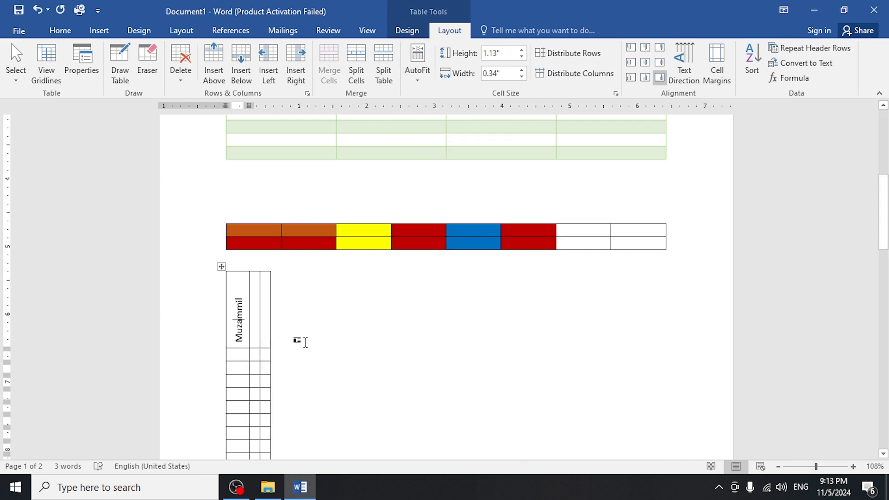
Change the text direction in the bottom table's first cell to horizontal and centre the text both ways in the cell.
{"action": "left_click_drag", "start_coordinate": [236, 276], "coordinate": [233, 340]}
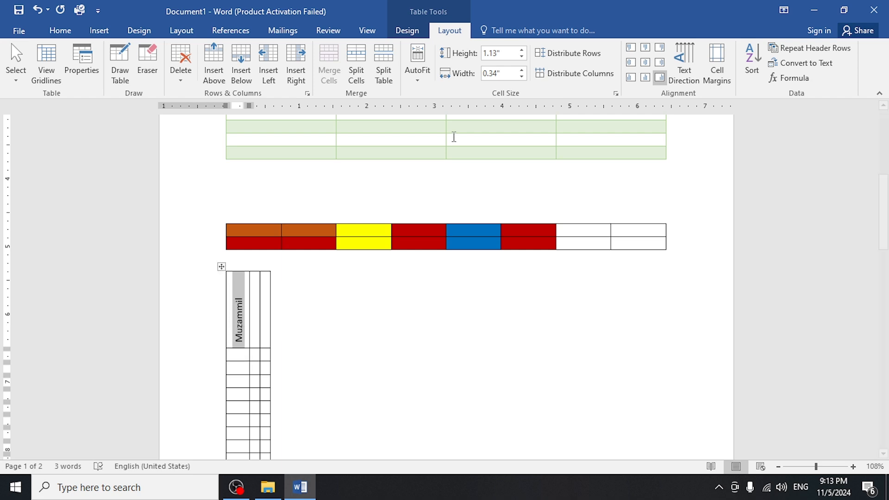
{"action": "left_click", "coordinate": [683, 69]}
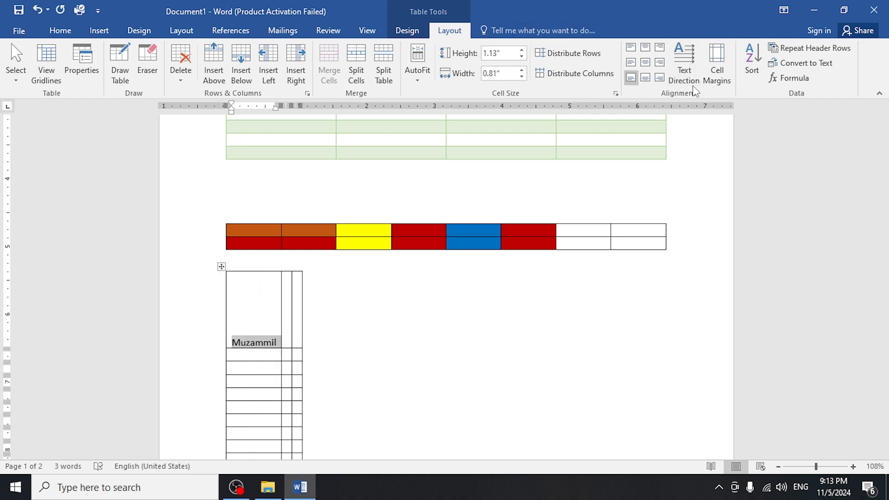
{"action": "left_click", "coordinate": [646, 63]}
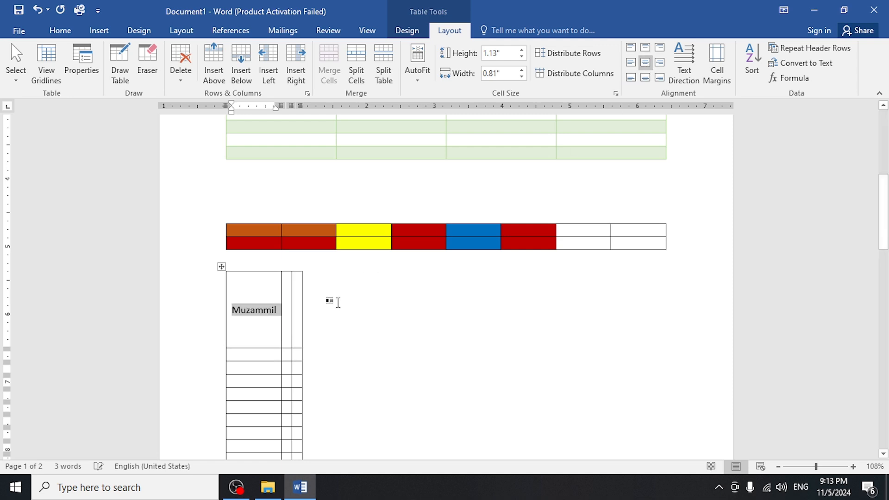
Apply AutoFit Window to the bottom table so it spans the full page text width.
{"action": "left_click", "coordinate": [417, 74]}
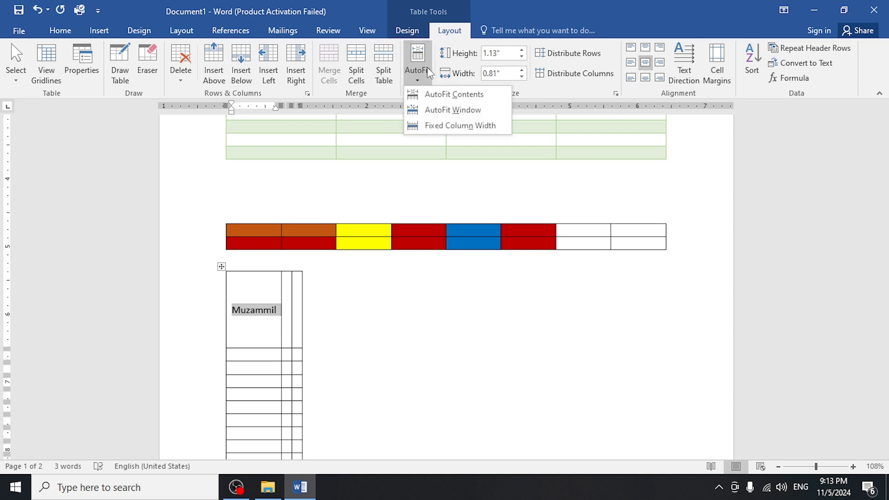
{"action": "left_click", "coordinate": [445, 109]}
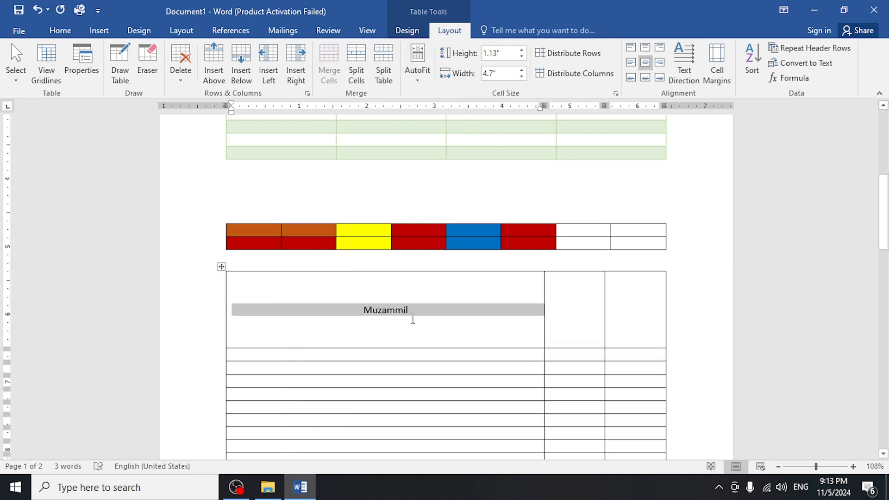
{"action": "left_click", "coordinate": [413, 319]}
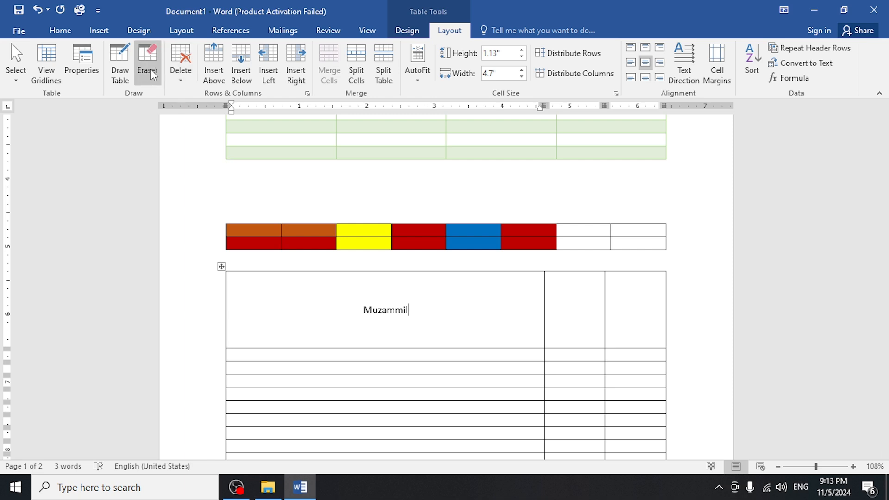
Delete the first cell of the bottom table's top row, shifting the remaining cells left.
{"action": "left_click", "coordinate": [181, 65]}
{"action": "left_click", "coordinate": [219, 96]}
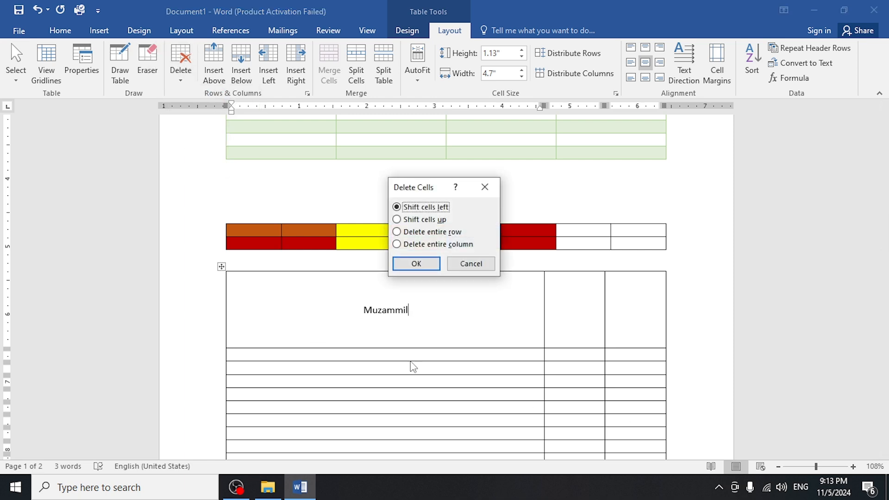
{"action": "left_click", "coordinate": [416, 263]}
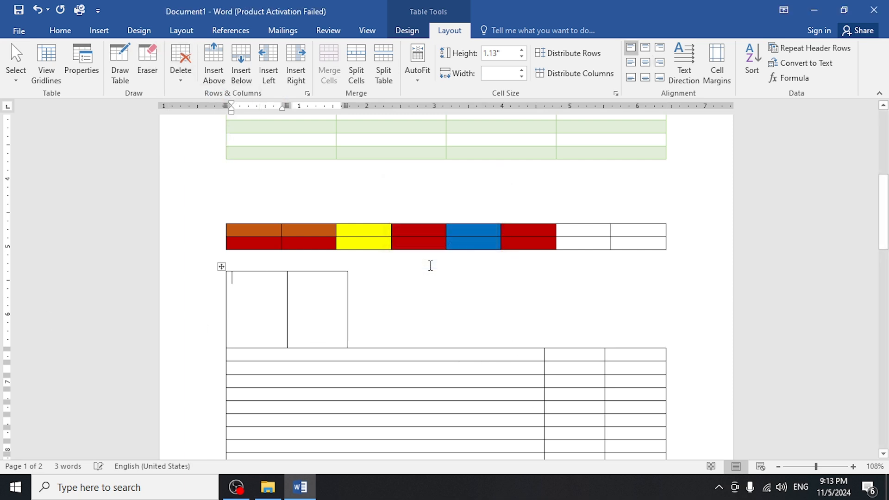
Delete the entire bottom table, below the multicoloured one.
{"action": "left_click", "coordinate": [402, 357]}
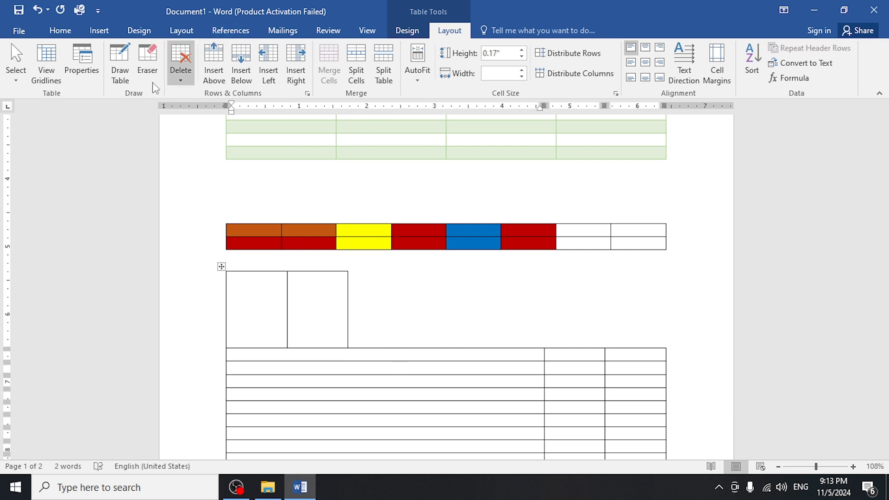
{"action": "left_click", "coordinate": [181, 69]}
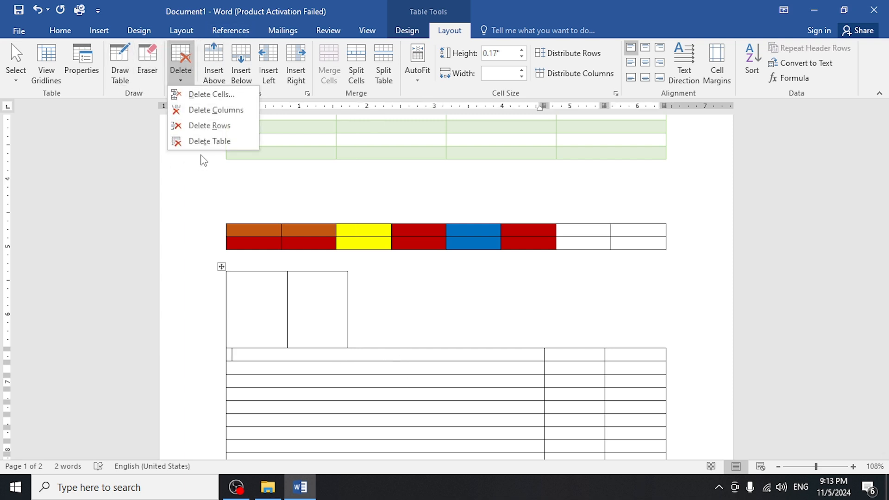
{"action": "left_click", "coordinate": [204, 141]}
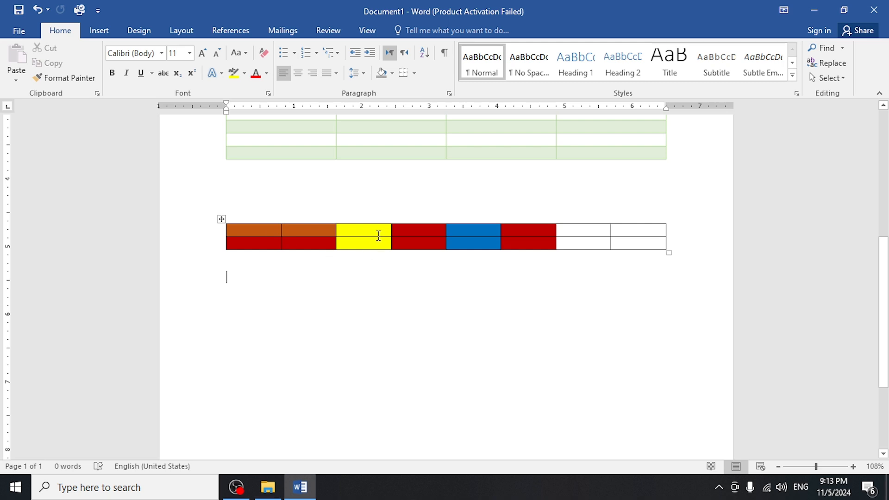
Delete the top row of the multicoloured table.
{"action": "left_click", "coordinate": [379, 236]}
{"action": "left_click", "coordinate": [181, 65]}
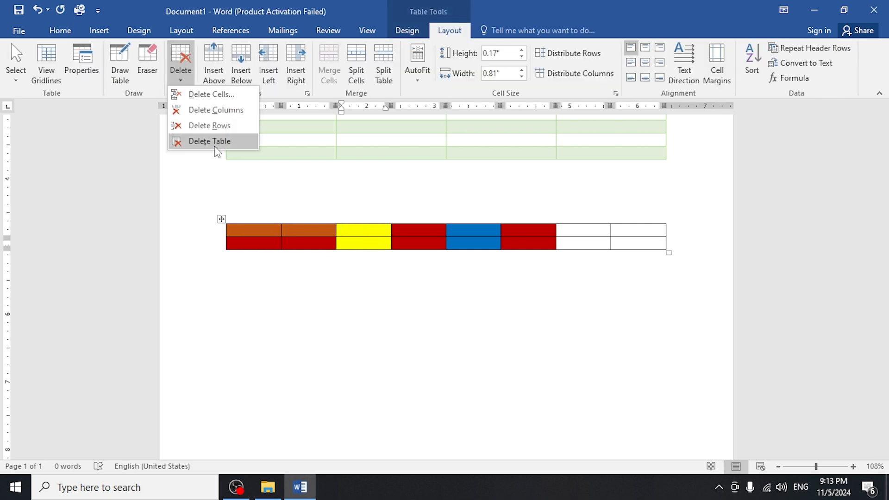
{"action": "left_click", "coordinate": [209, 125]}
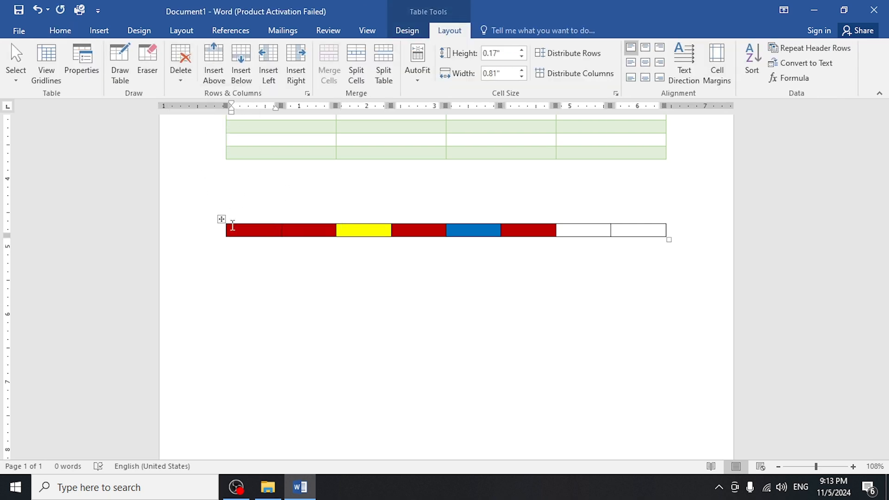
Delete the first two red cells of the multicoloured table, shifting the remaining cells left.
{"action": "left_click_drag", "start_coordinate": [230, 228], "coordinate": [307, 234]}
{"action": "left_click", "coordinate": [185, 55]}
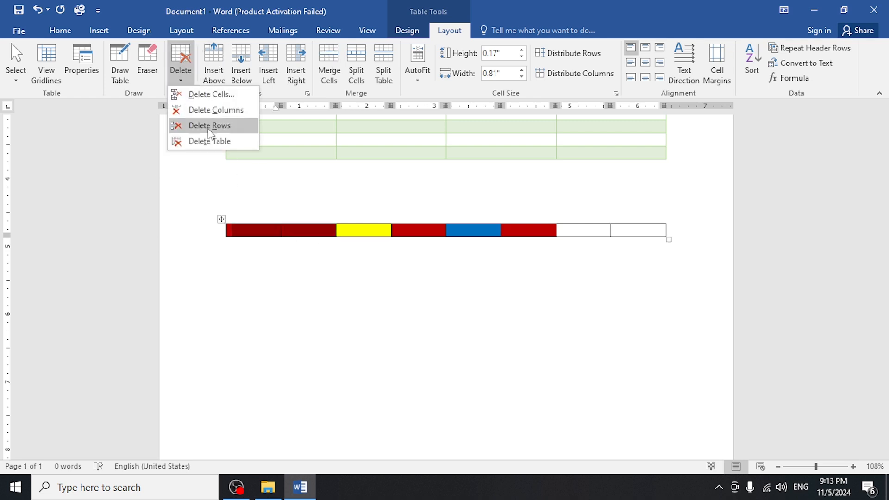
{"action": "left_click", "coordinate": [228, 93]}
{"action": "left_click", "coordinate": [417, 262]}
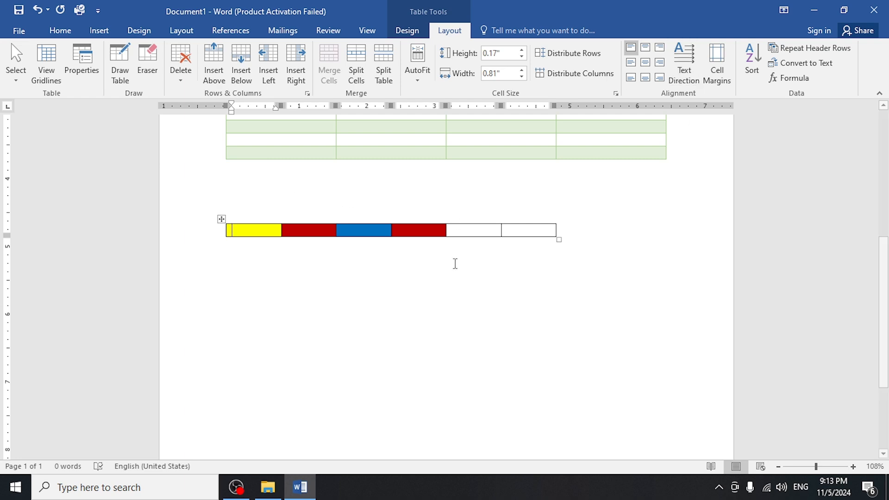
Insert a table with three columns and five rows below the multicoloured table.
{"action": "left_click", "coordinate": [270, 263]}
{"action": "left_click", "coordinate": [100, 31]}
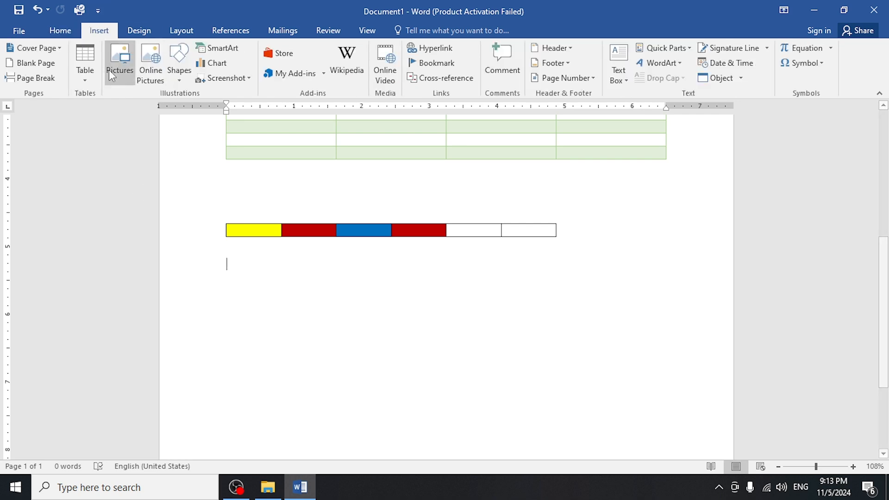
{"action": "left_click", "coordinate": [83, 69]}
{"action": "left_click", "coordinate": [105, 163]}
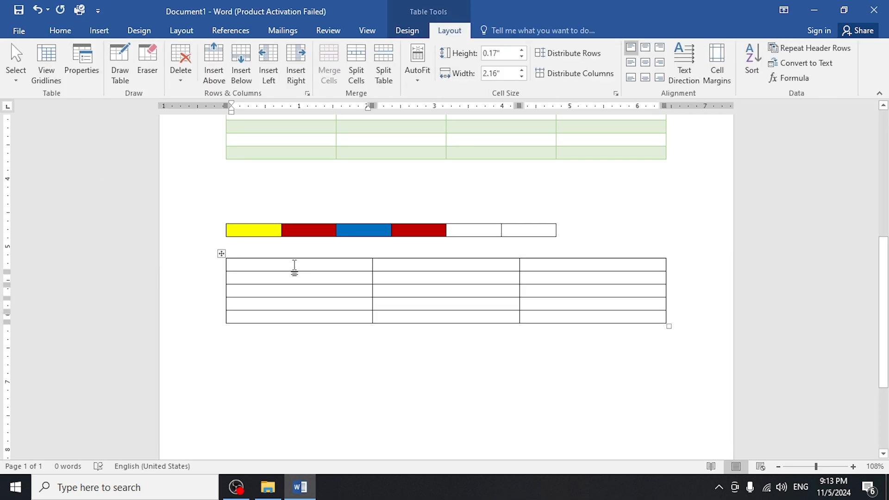
Distribute the new table's rows evenly, and apply Distribute Columns to the first column's top two cells and to the second and third columns.
{"action": "left_click", "coordinate": [560, 54]}
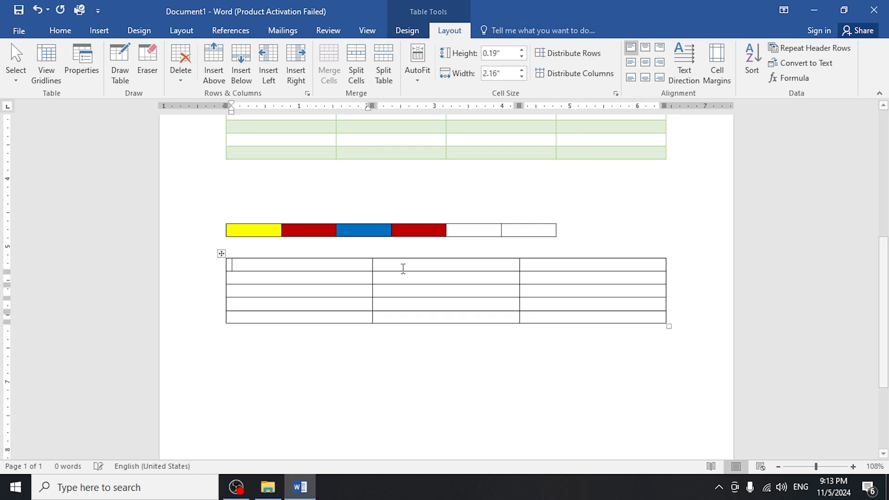
{"action": "left_click_drag", "start_coordinate": [338, 262], "coordinate": [331, 282]}
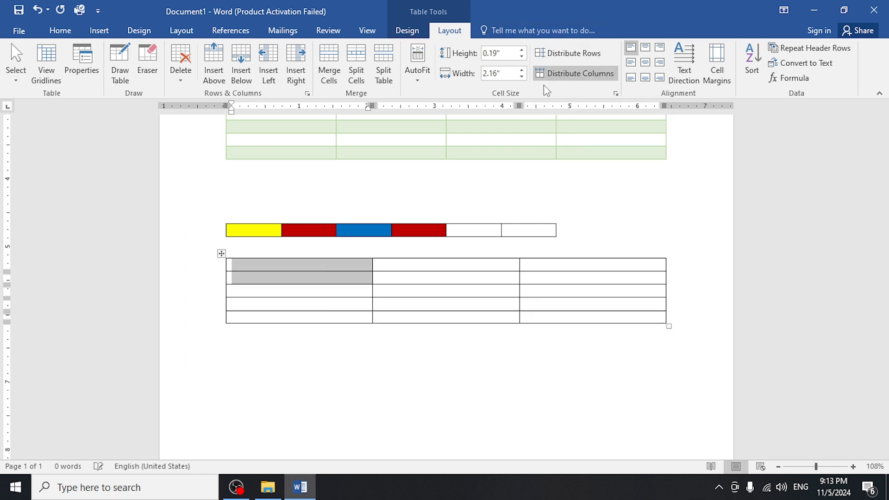
{"action": "left_click", "coordinate": [578, 73]}
{"action": "left_click", "coordinate": [449, 280]}
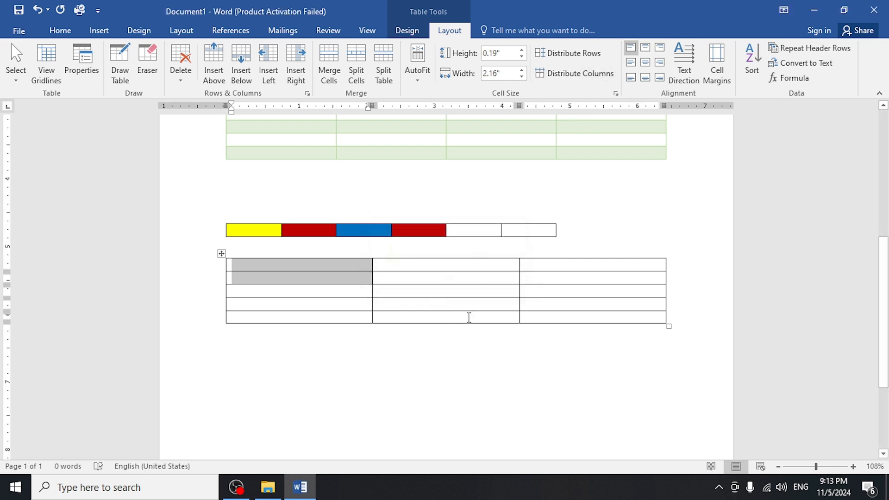
{"action": "left_click_drag", "start_coordinate": [554, 264], "coordinate": [444, 315]}
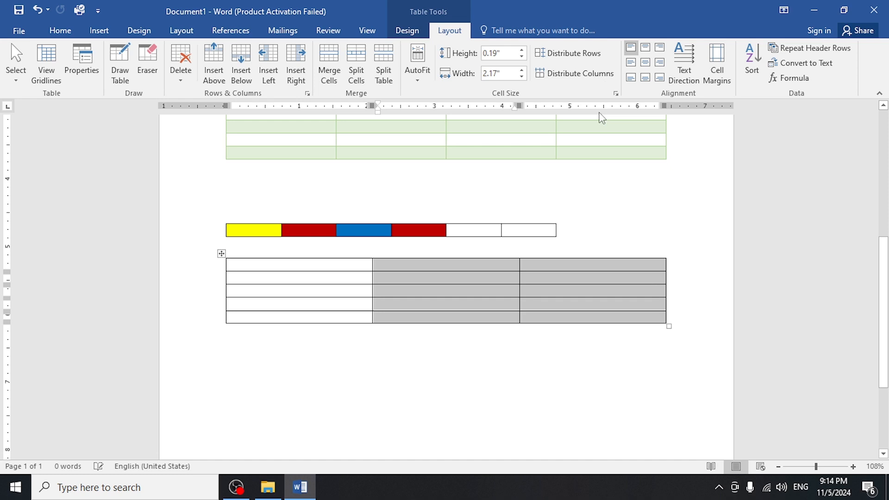
{"action": "left_click", "coordinate": [574, 73]}
Increase the default top cell margin of the three-column table slightly.
{"action": "left_click", "coordinate": [722, 62]}
{"action": "left_click", "coordinate": [442, 188]}
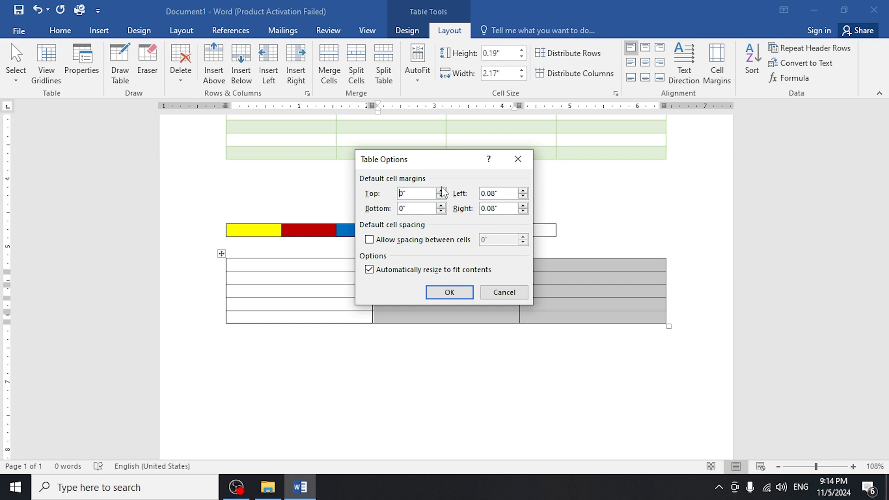
{"action": "left_click", "coordinate": [440, 190]}
{"action": "left_click", "coordinate": [445, 294]}
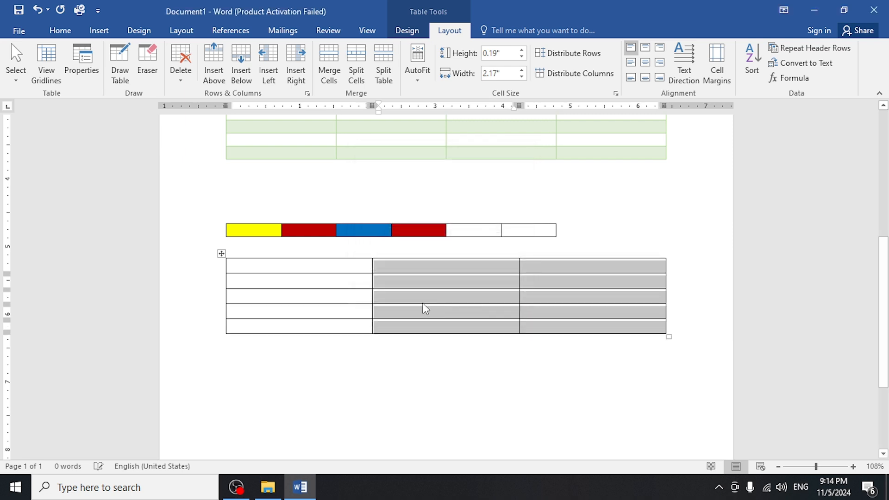
{"action": "left_click", "coordinate": [401, 271]}
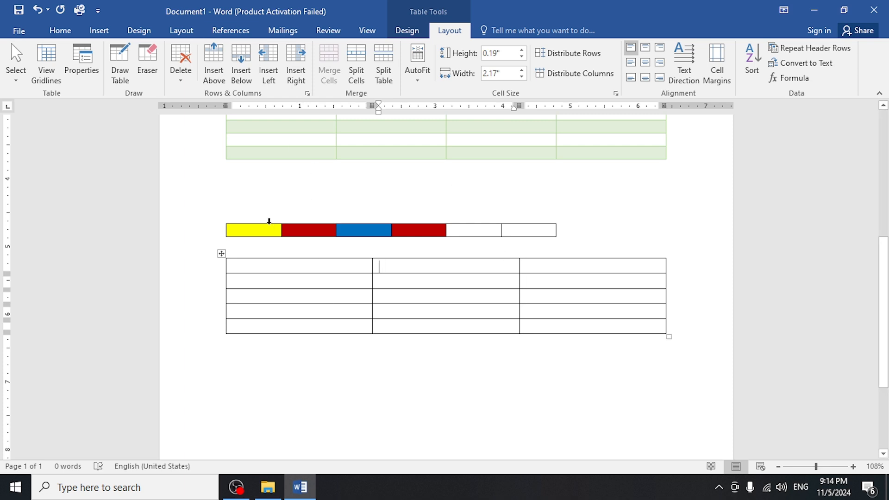
{"action": "left_click_drag", "start_coordinate": [884, 311], "coordinate": [875, 408]}
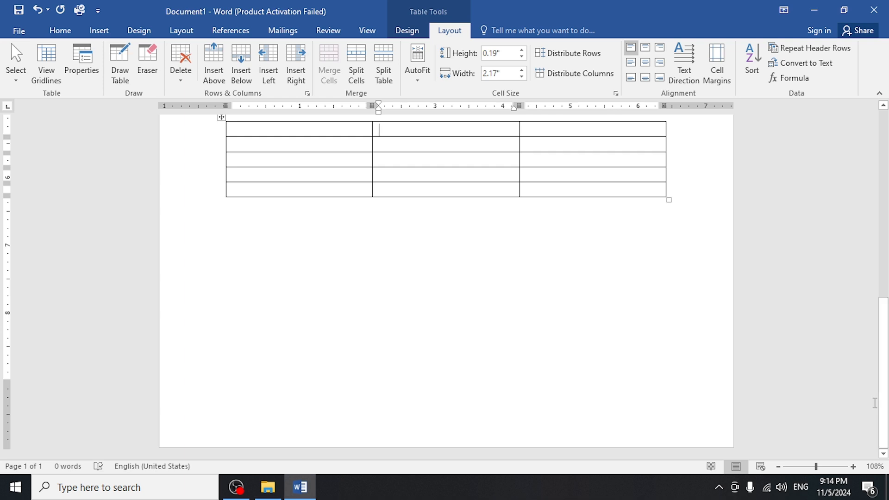
{"action": "left_click_drag", "start_coordinate": [885, 397], "coordinate": [888, 211]}
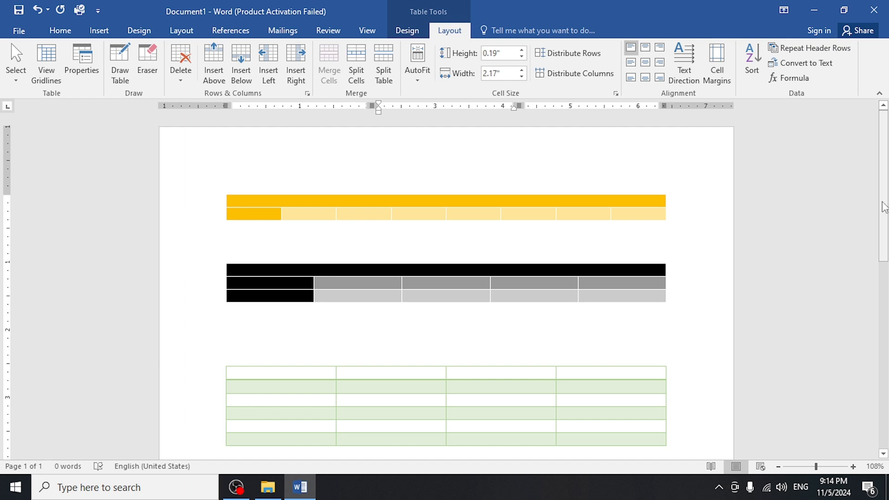